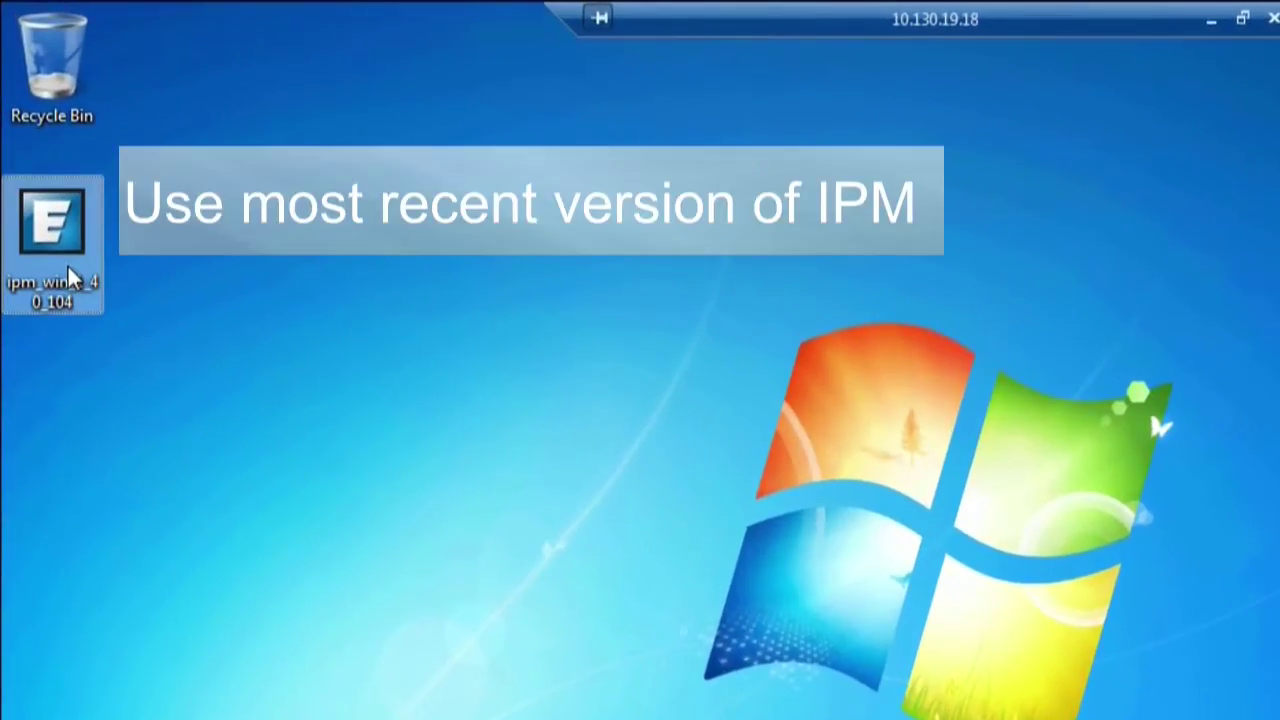
Install Intelligent Power Manager from the ipm_win_1_40_104 installer, accepting the license and the default installation folder, and launch the application.
double_click(67, 264)
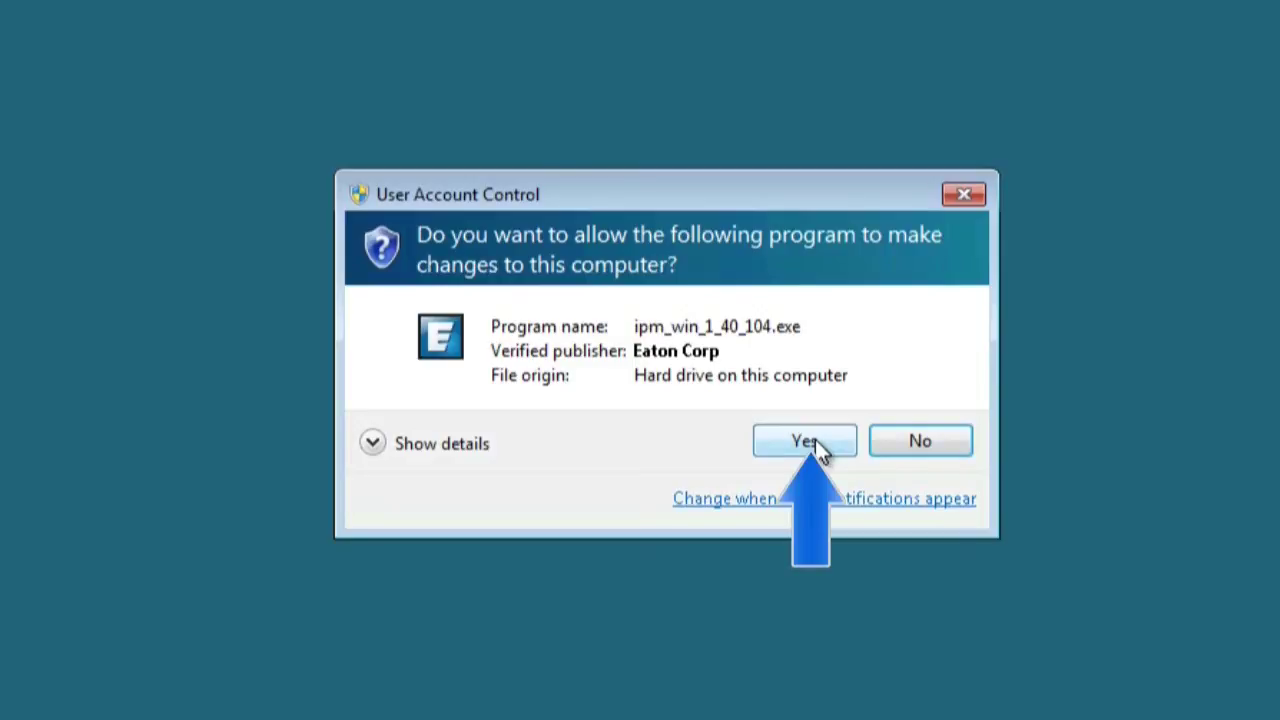
click(805, 441)
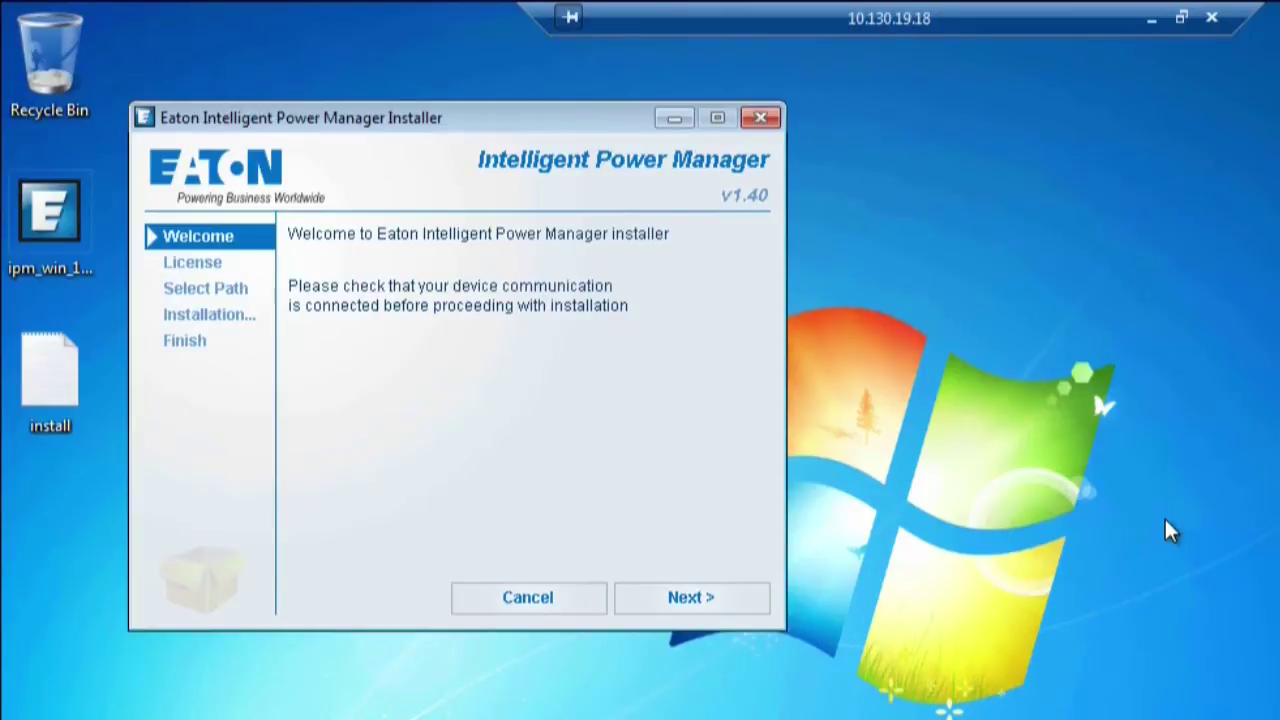
click(740, 597)
drag(760, 266, 766, 557)
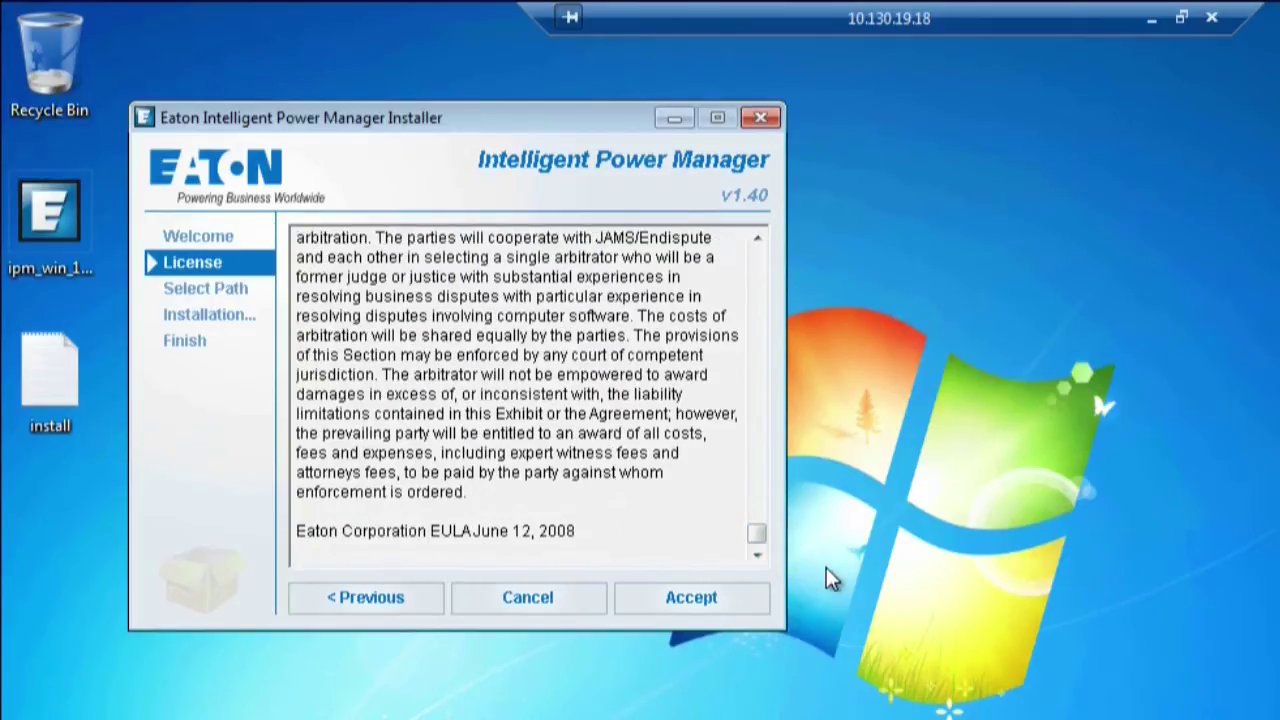
click(735, 607)
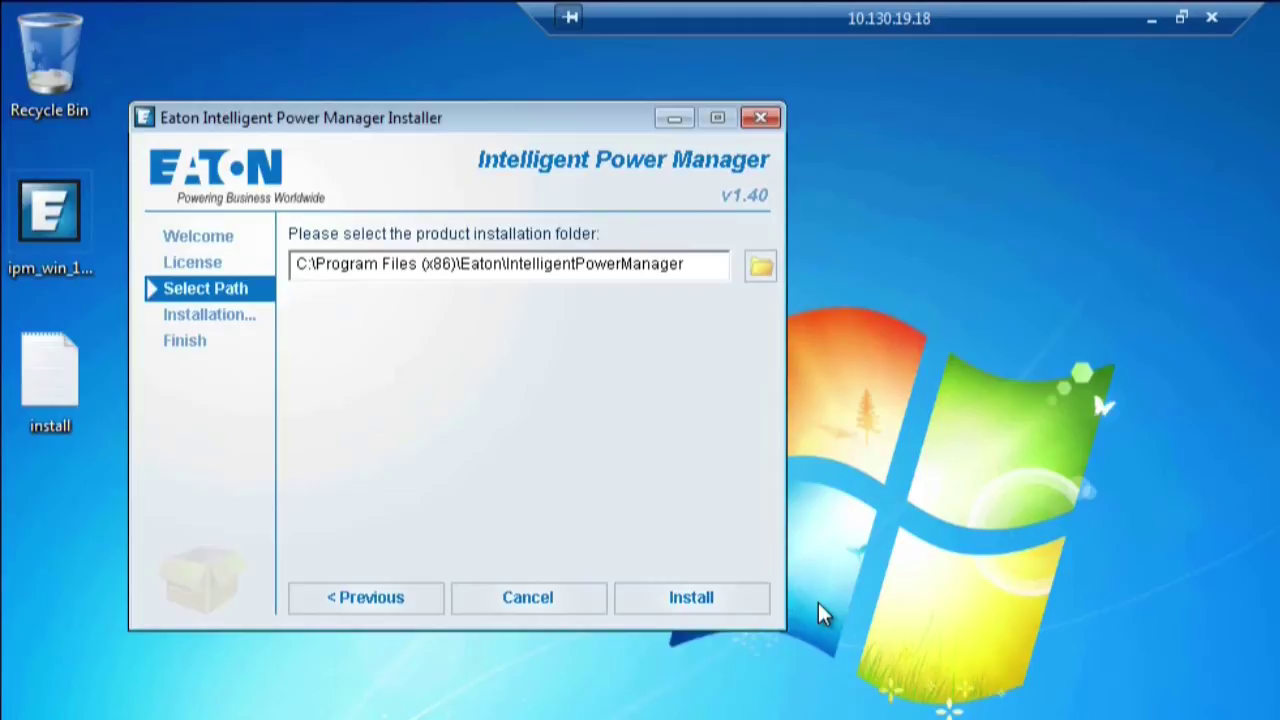
click(753, 608)
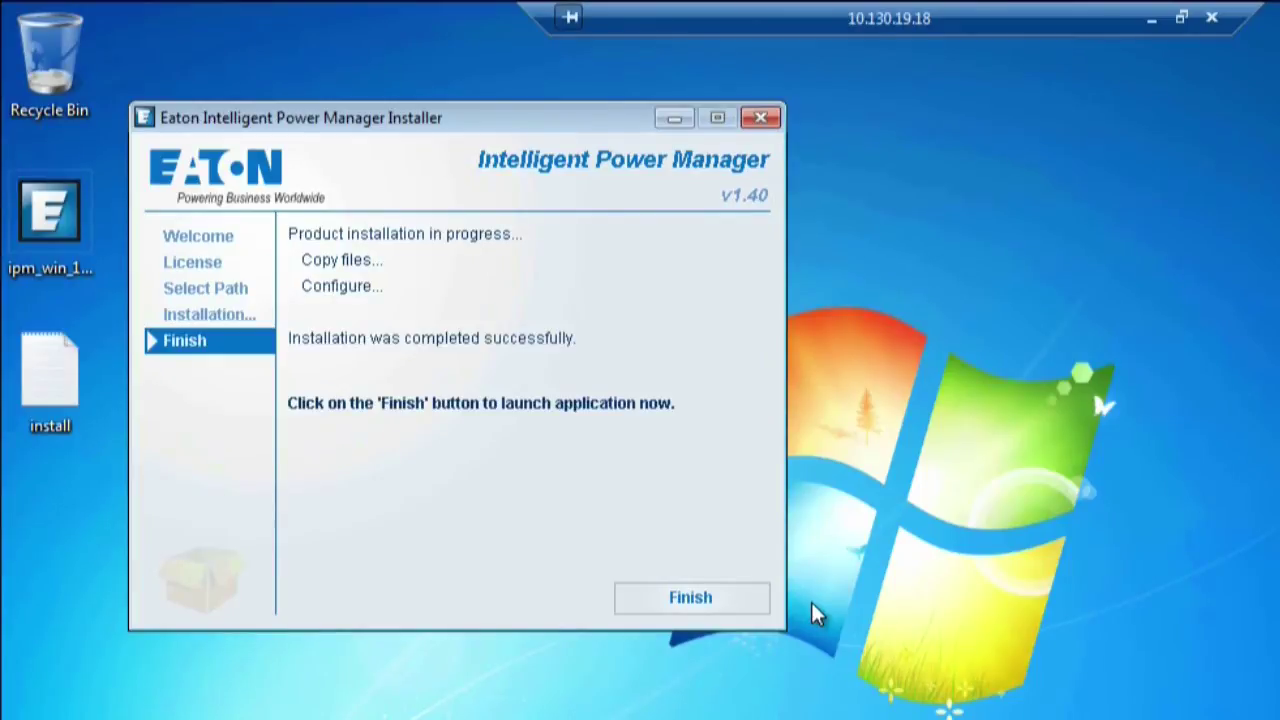
click(733, 599)
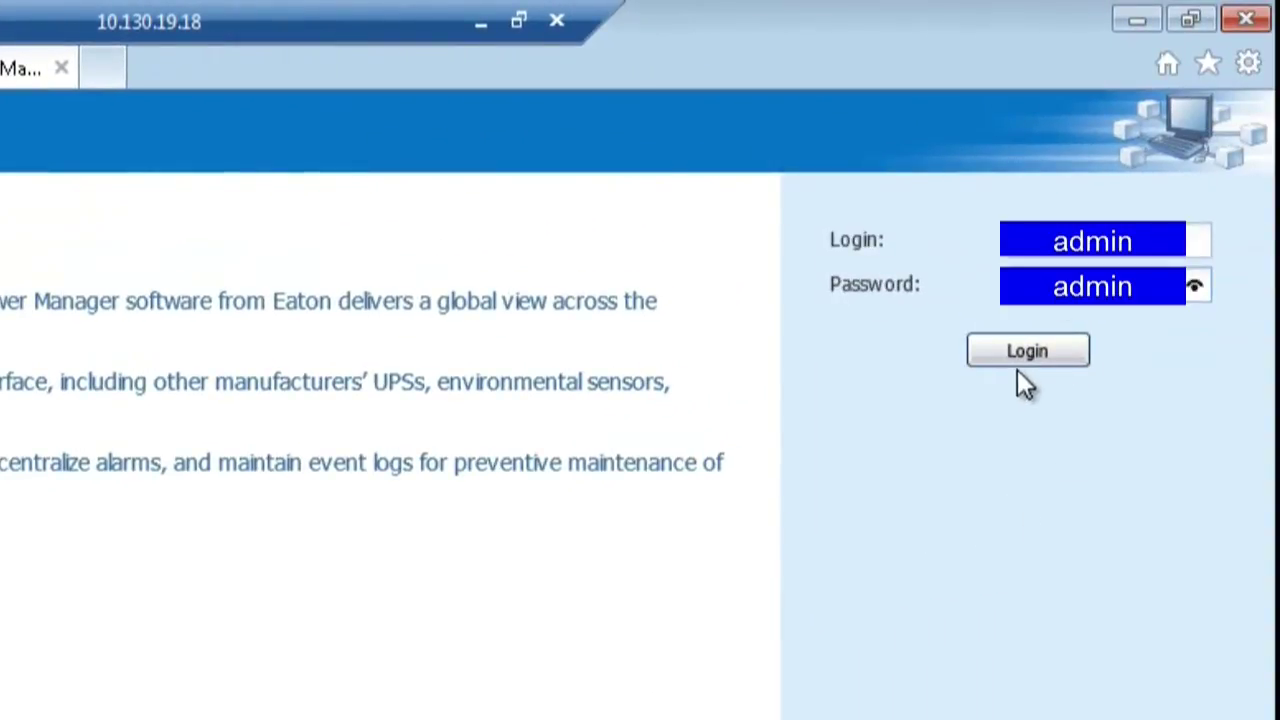
Log in to Intelligent Power Manager with the default admin login and account password, and acknowledge the default-password warning.
click(1028, 352)
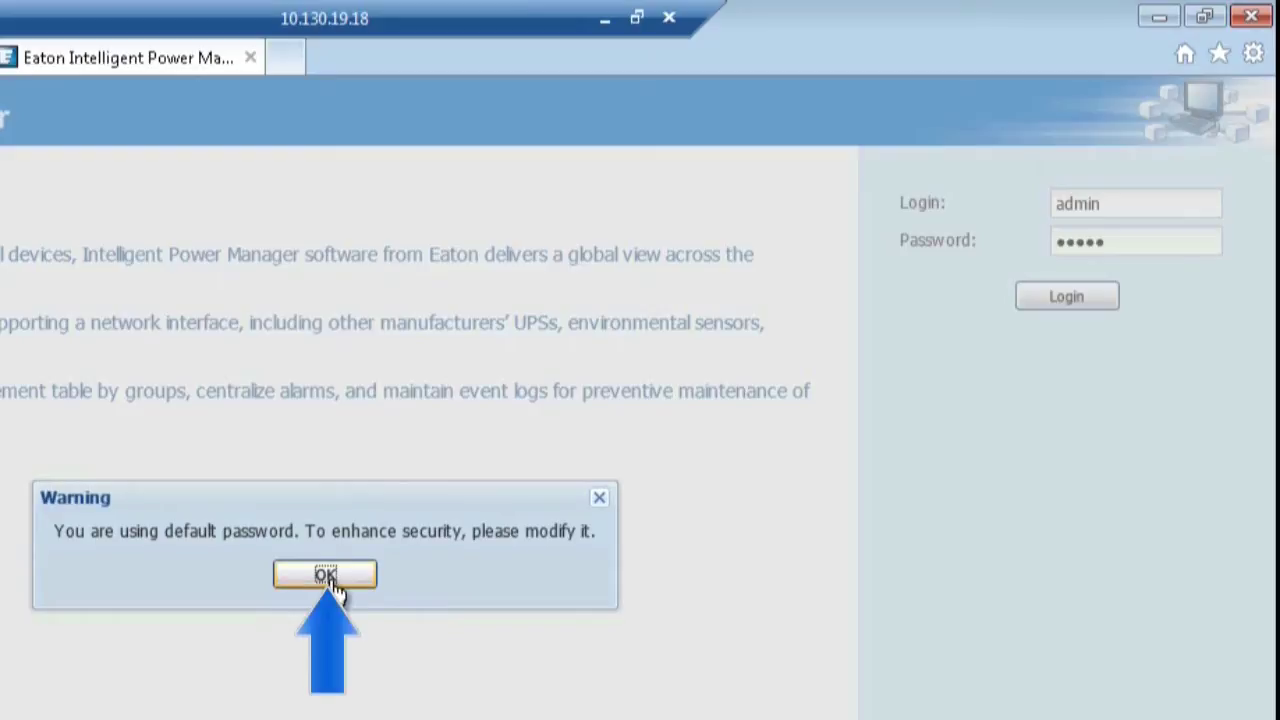
click(328, 578)
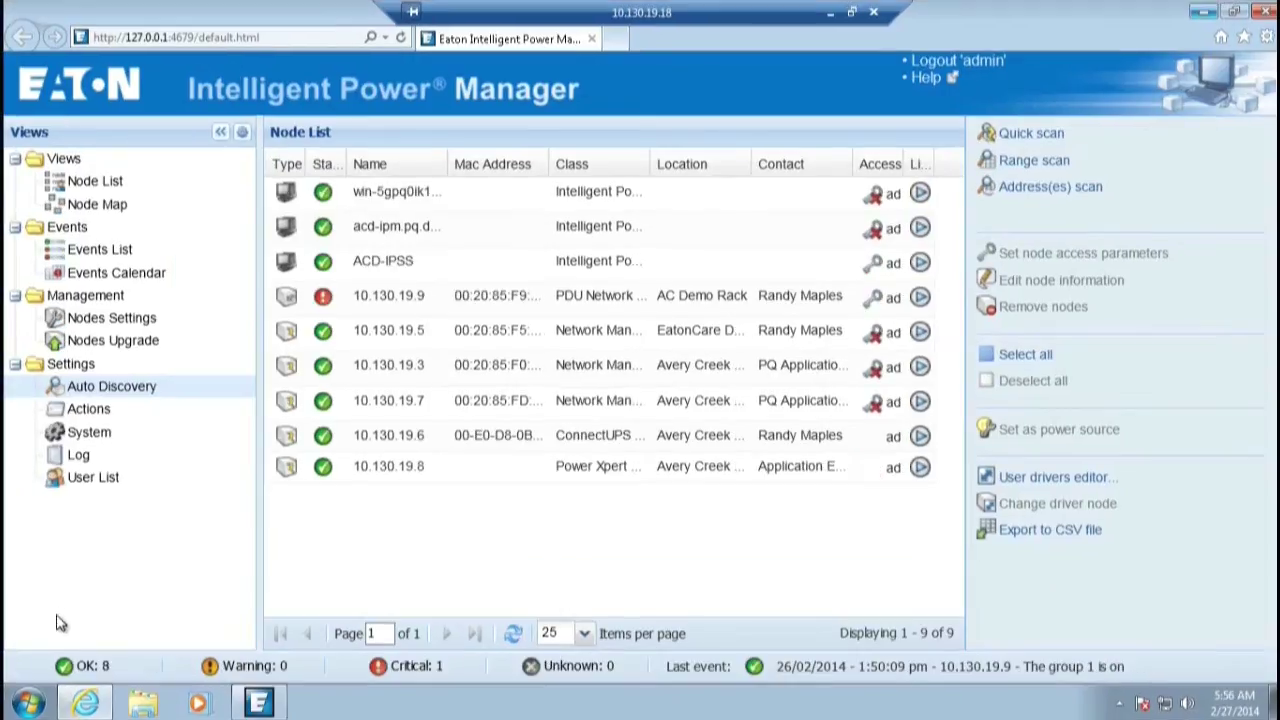
Locate the Intelligent Power Manager program folder inside the Eaton folder among the installed Windows programs.
click(30, 703)
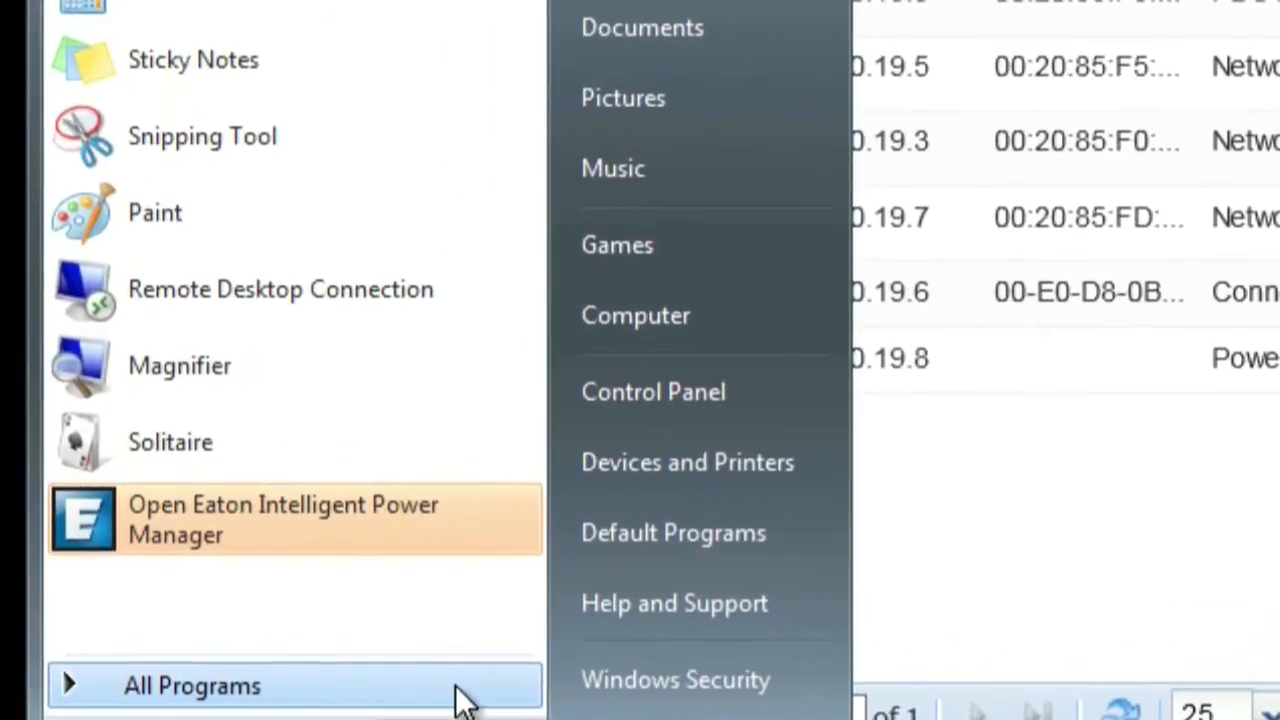
click(462, 700)
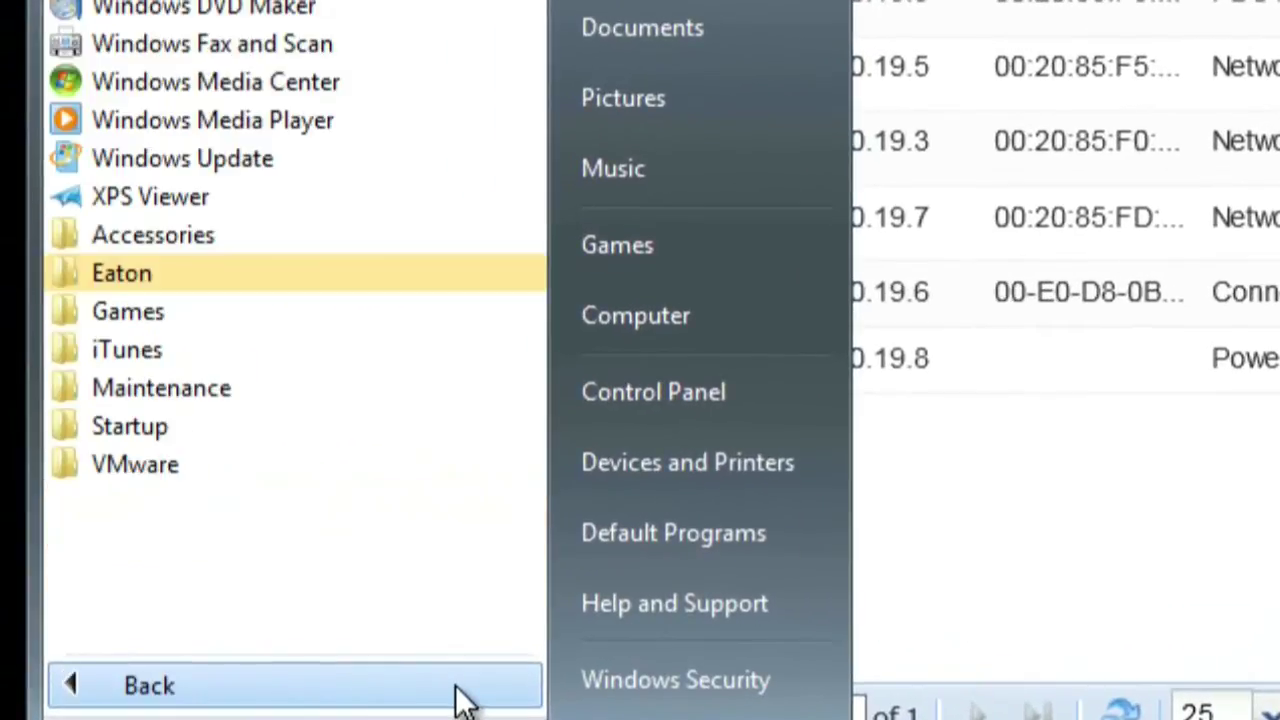
click(518, 265)
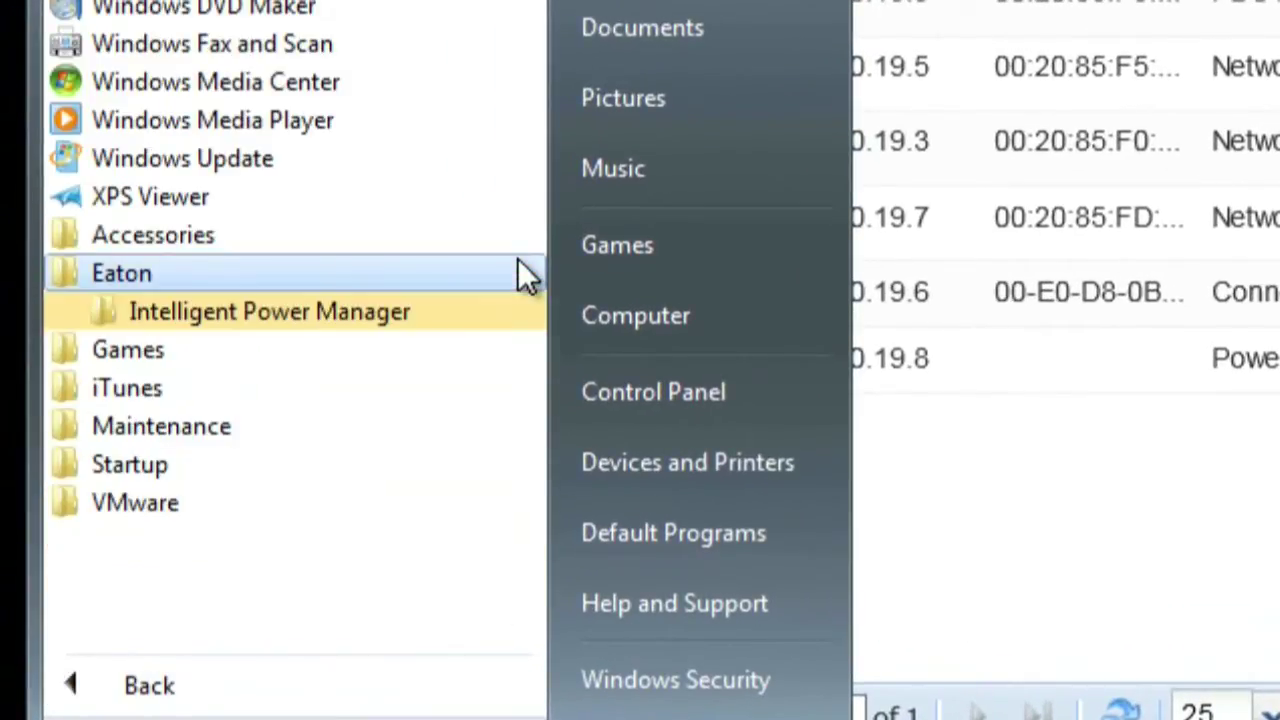
click(518, 322)
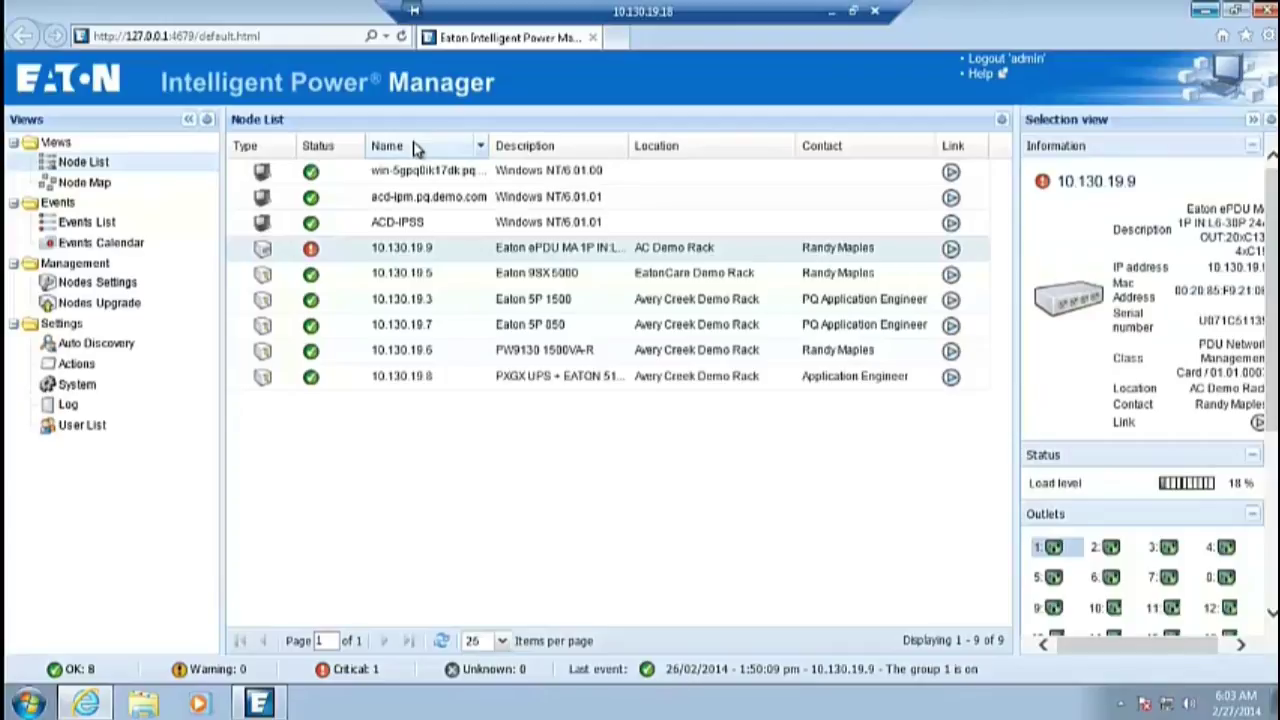
Show the Access column in the Node List.
click(480, 146)
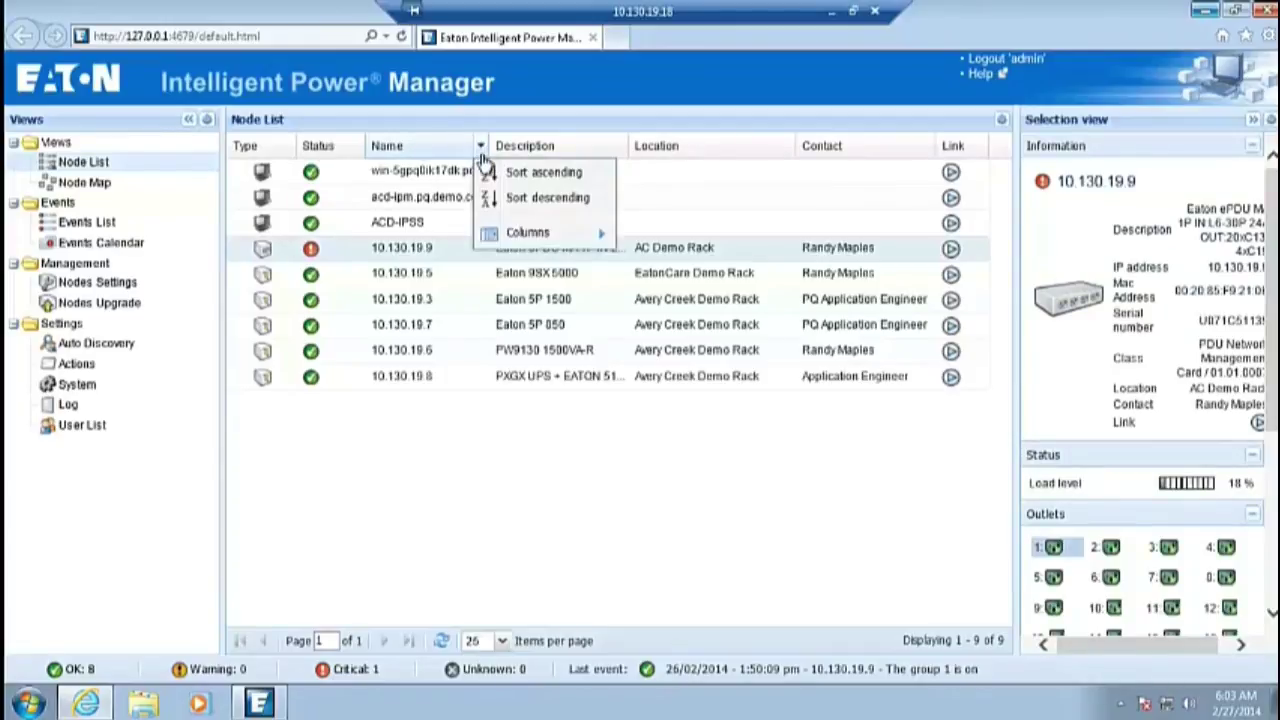
mouse_move(597, 236)
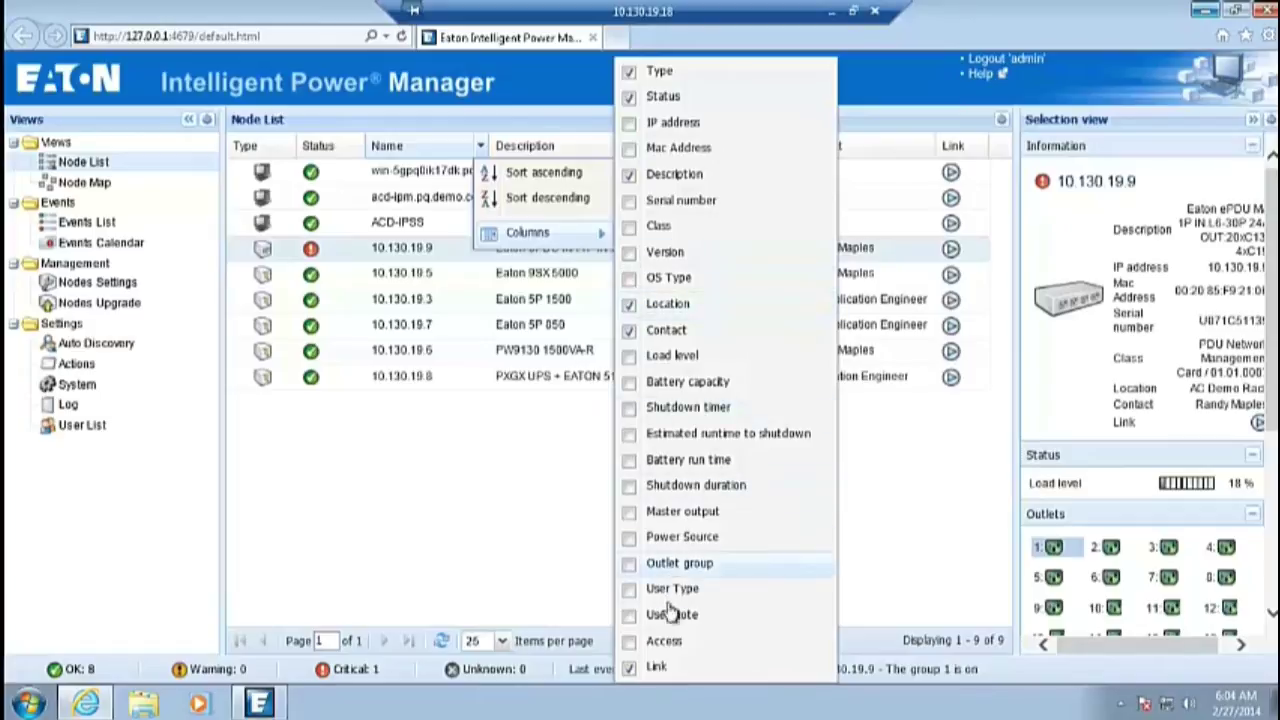
click(630, 643)
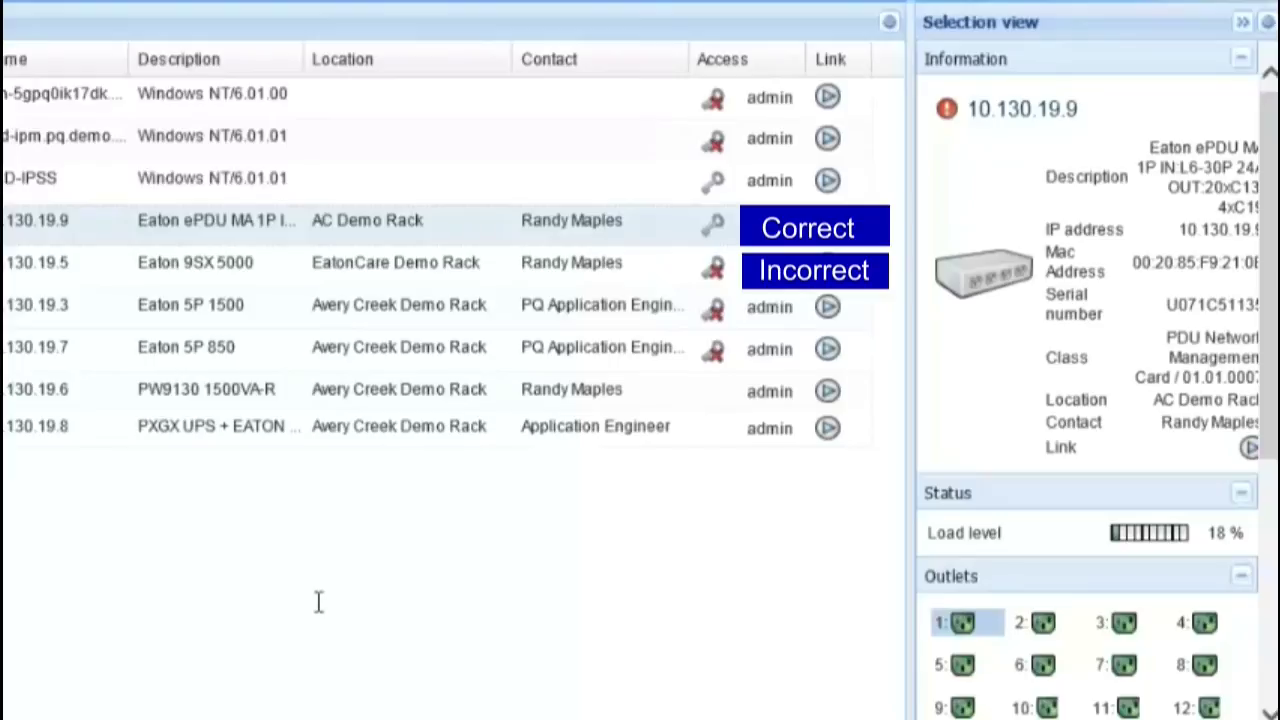
Set the XML access parameters of the Eaton 5P 850 node by entering its username and password, and save them.
click(511, 360)
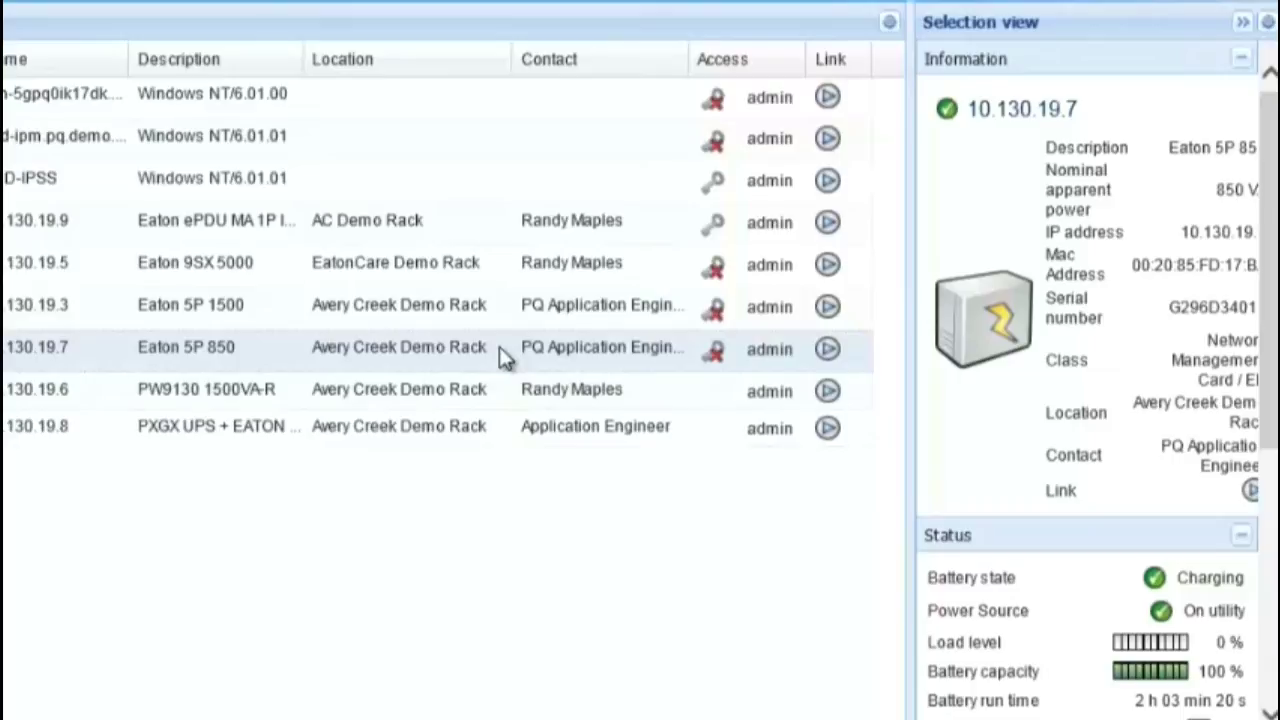
right_click(501, 352)
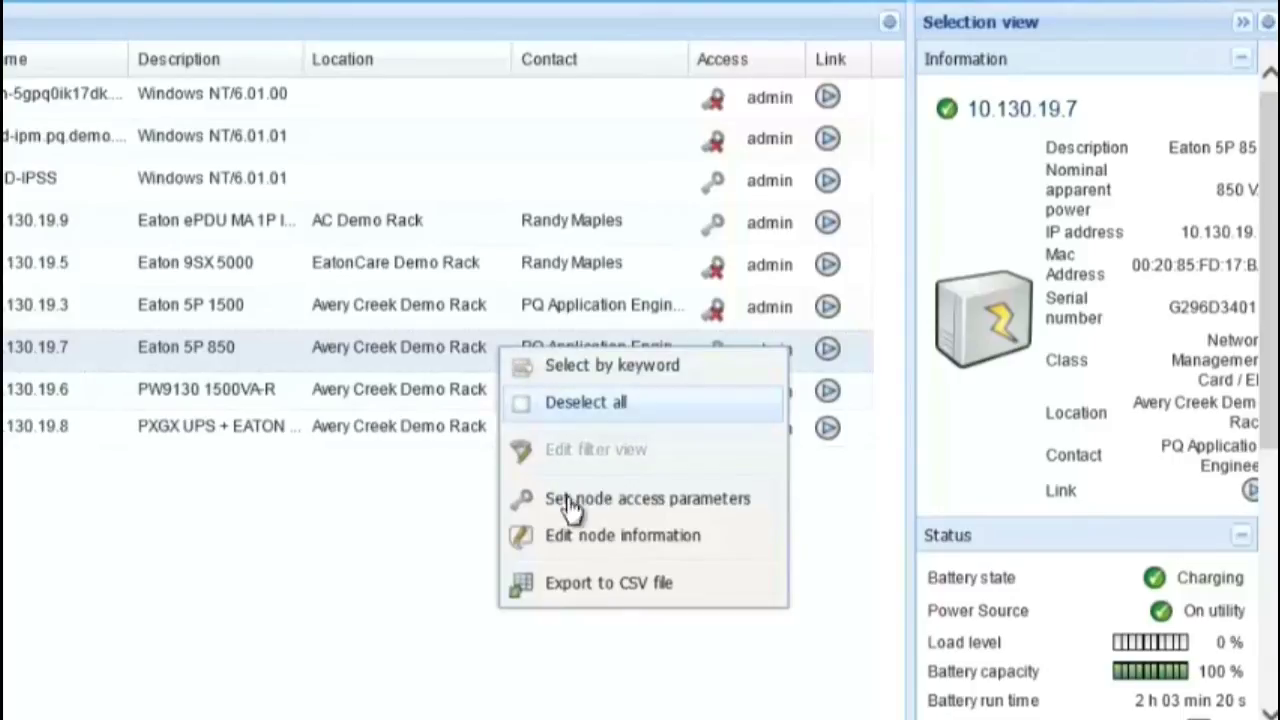
click(659, 507)
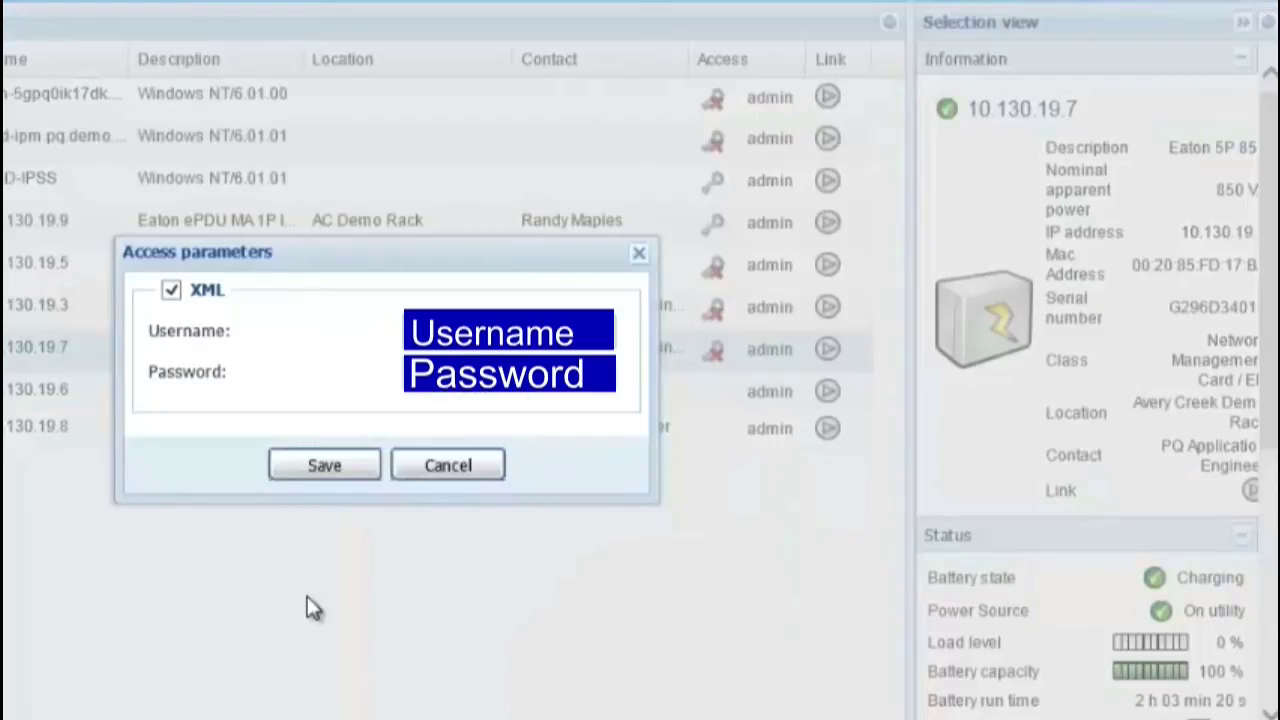
click(323, 467)
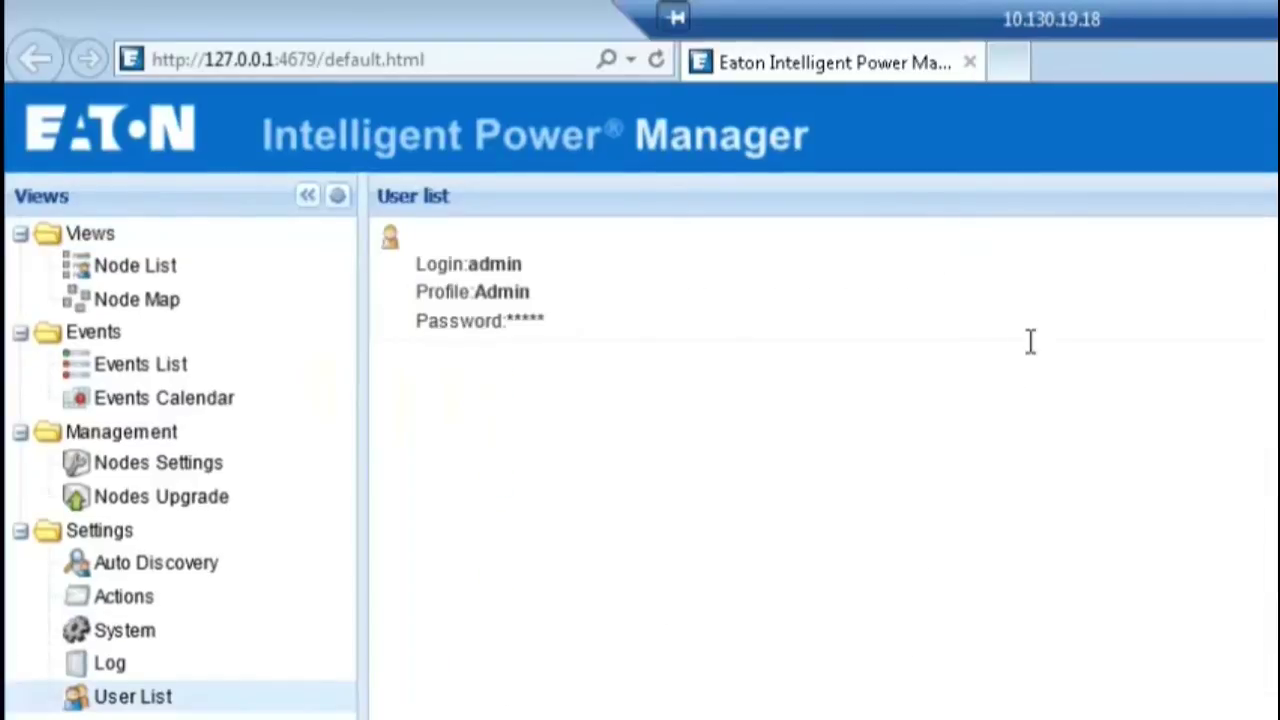
Edit the admin account in the user list, entering and confirming a new account password, and save it.
right_click(815, 279)
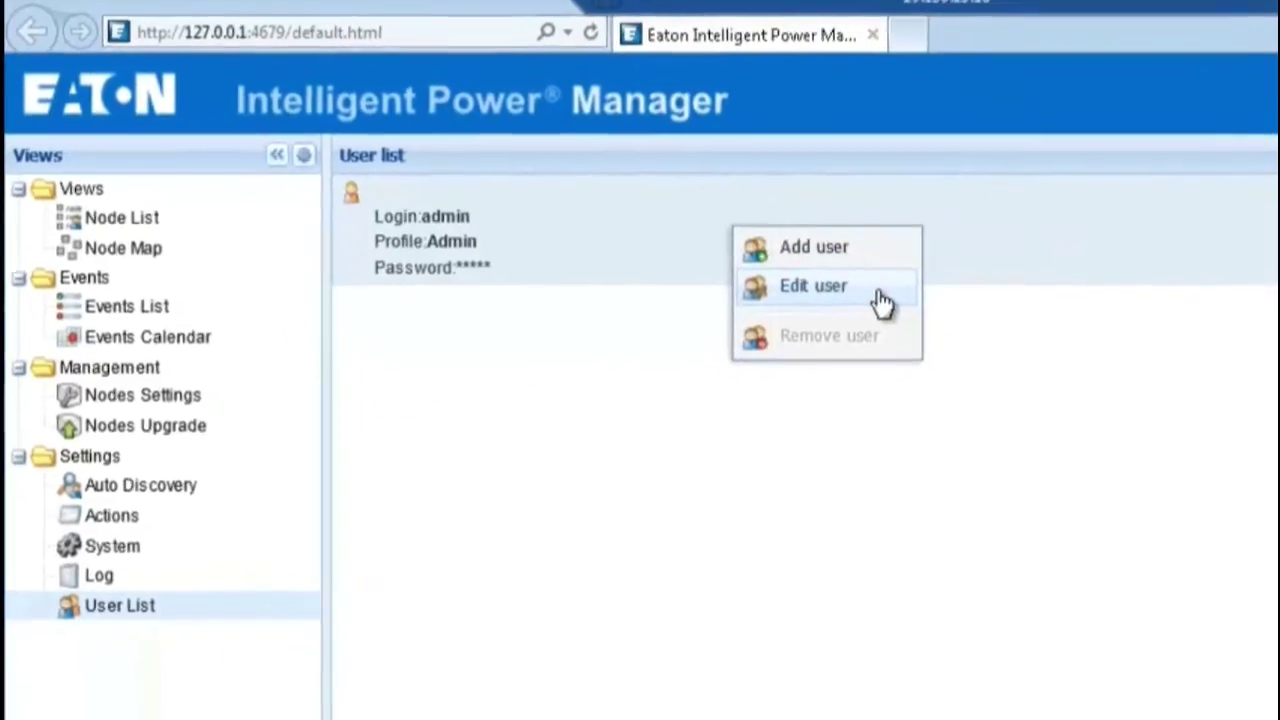
click(880, 300)
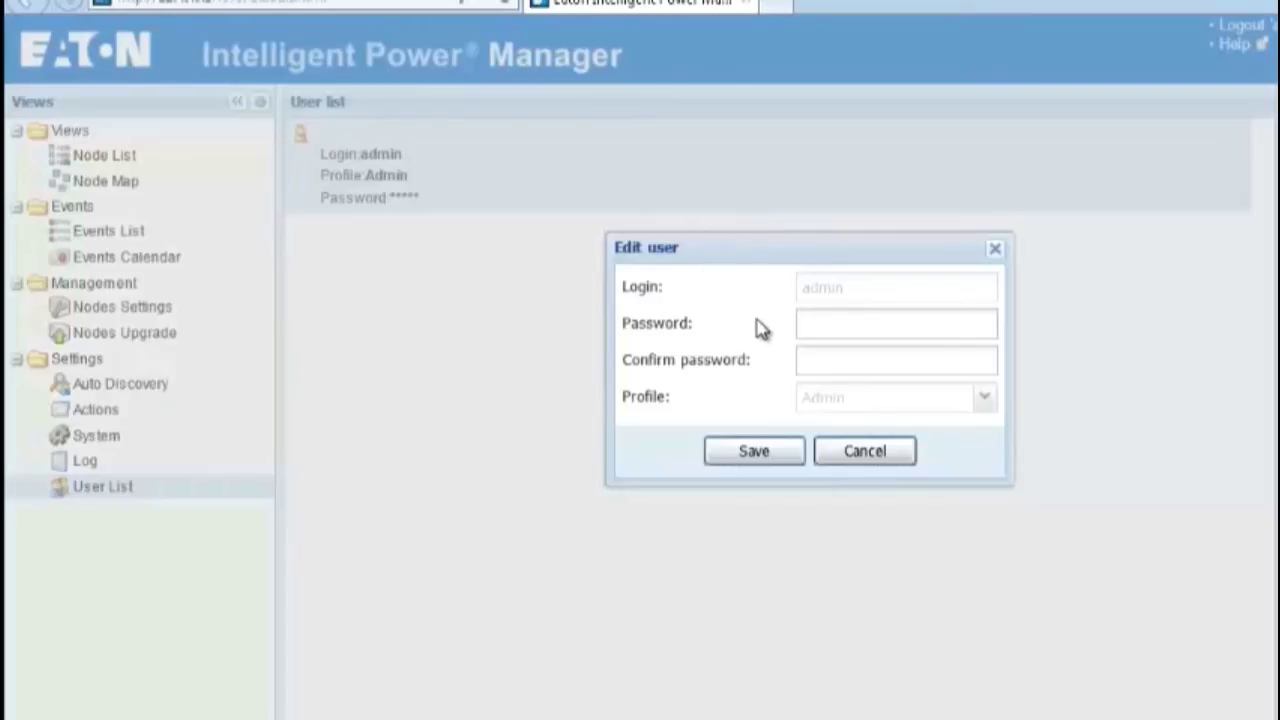
click(800, 322)
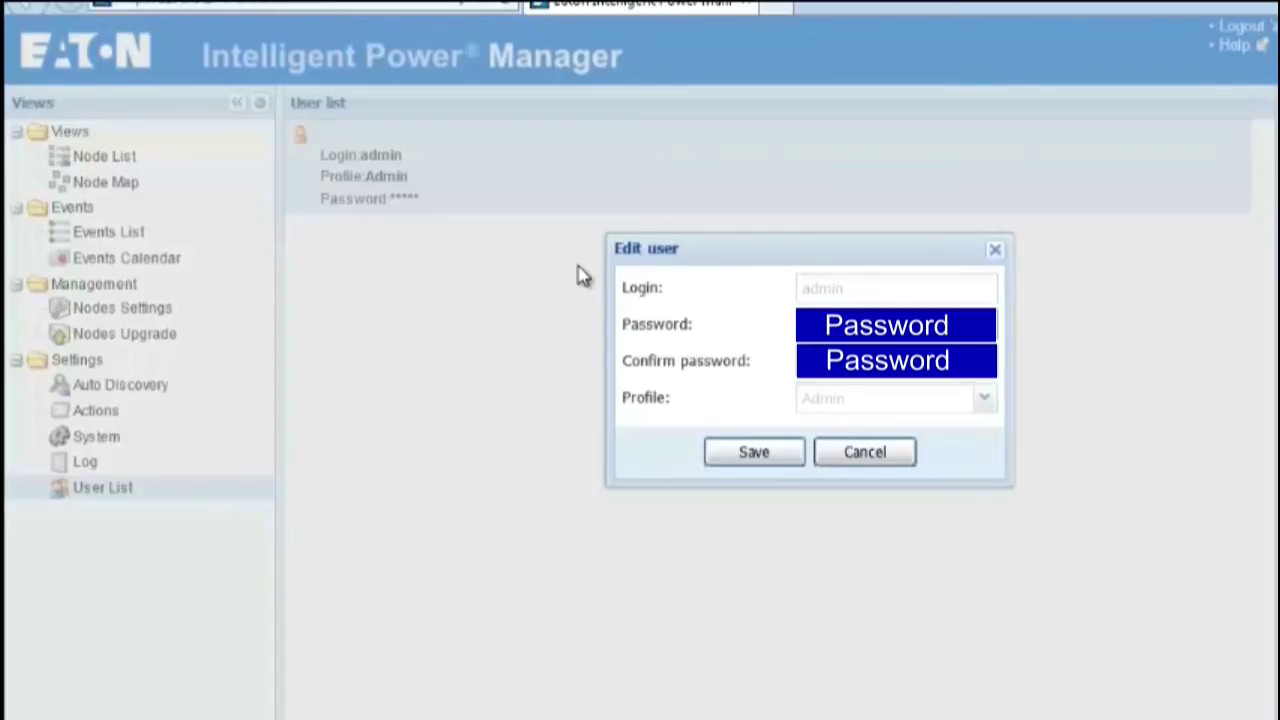
click(740, 455)
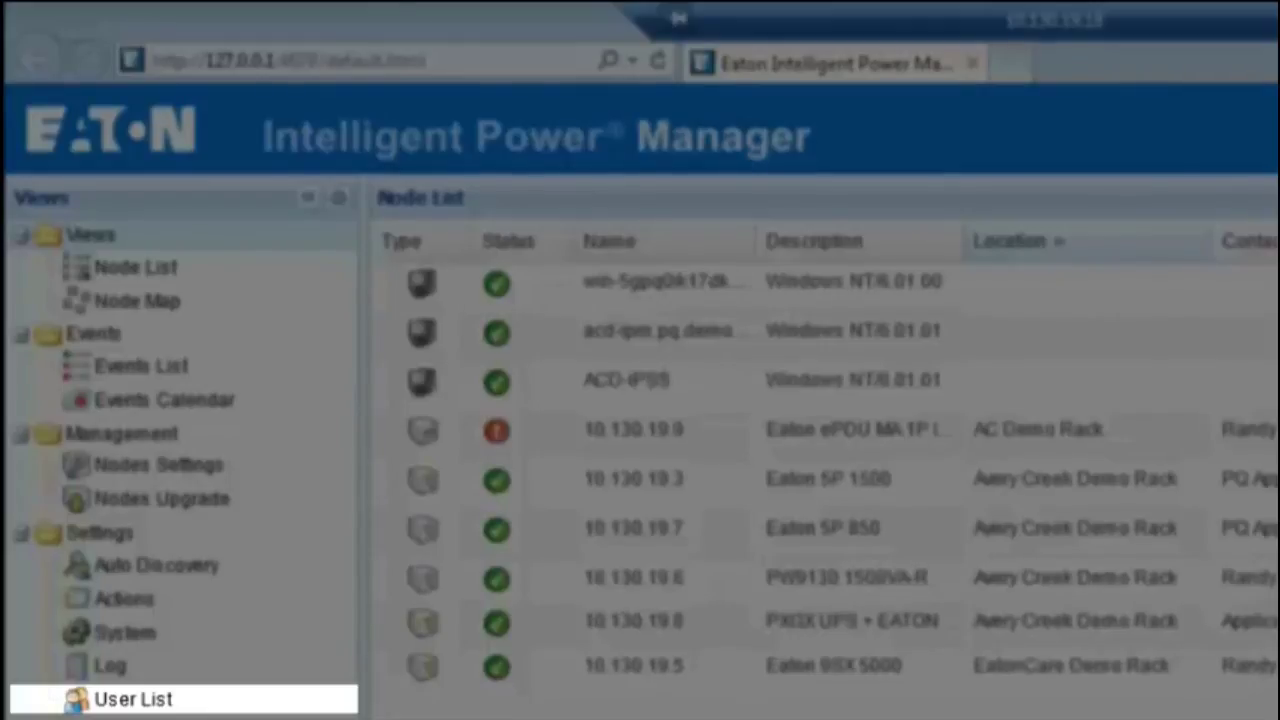
Add a user with the login User2, an entered and confirmed account password and the User profile, and save it.
click(130, 699)
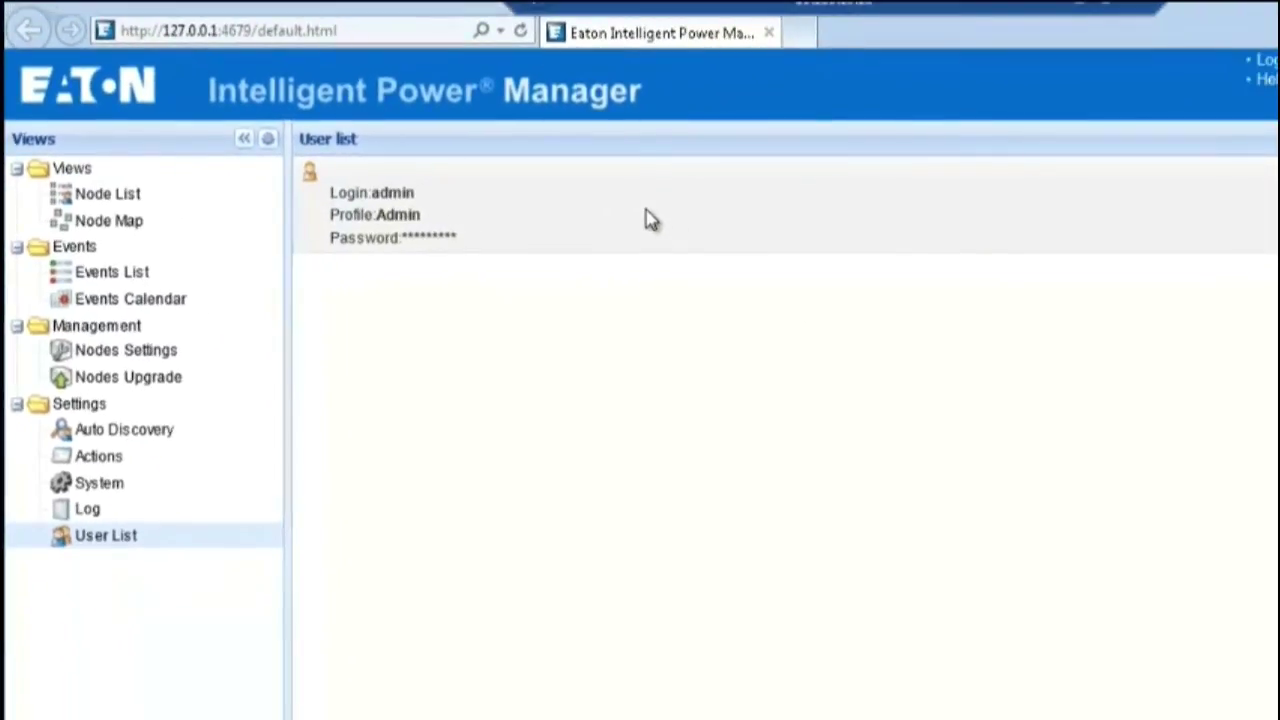
right_click(645, 218)
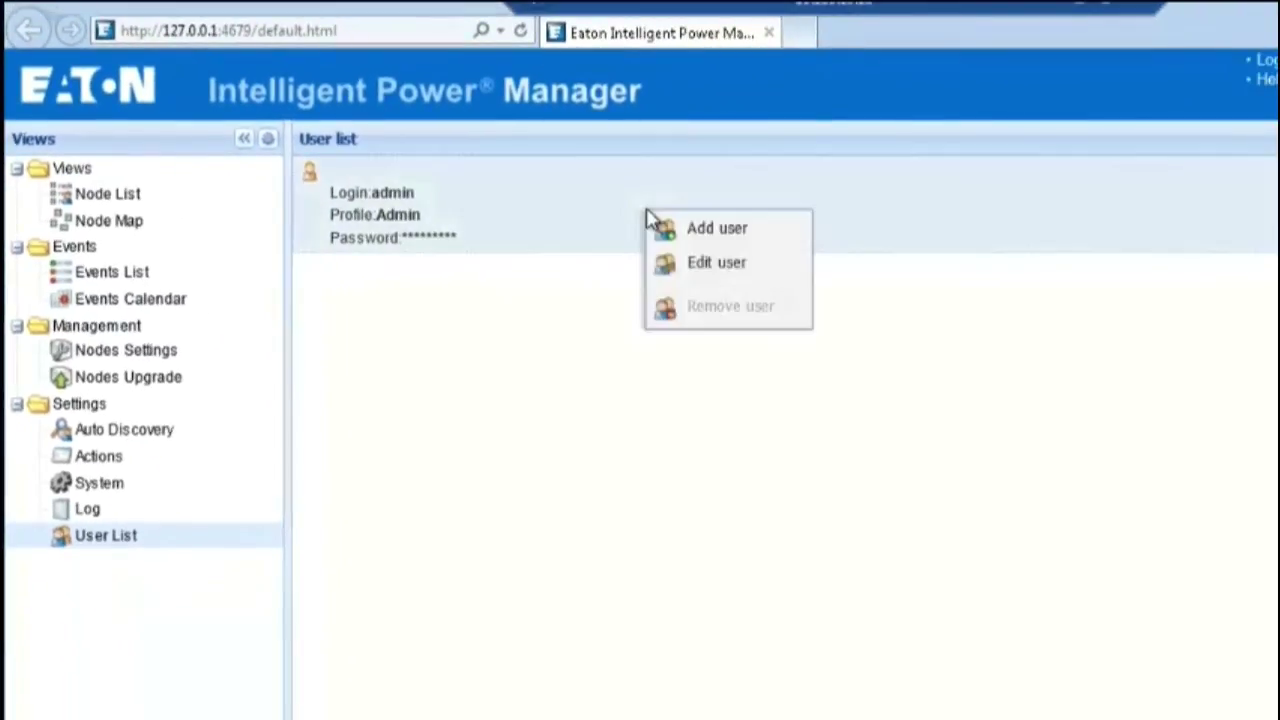
click(774, 240)
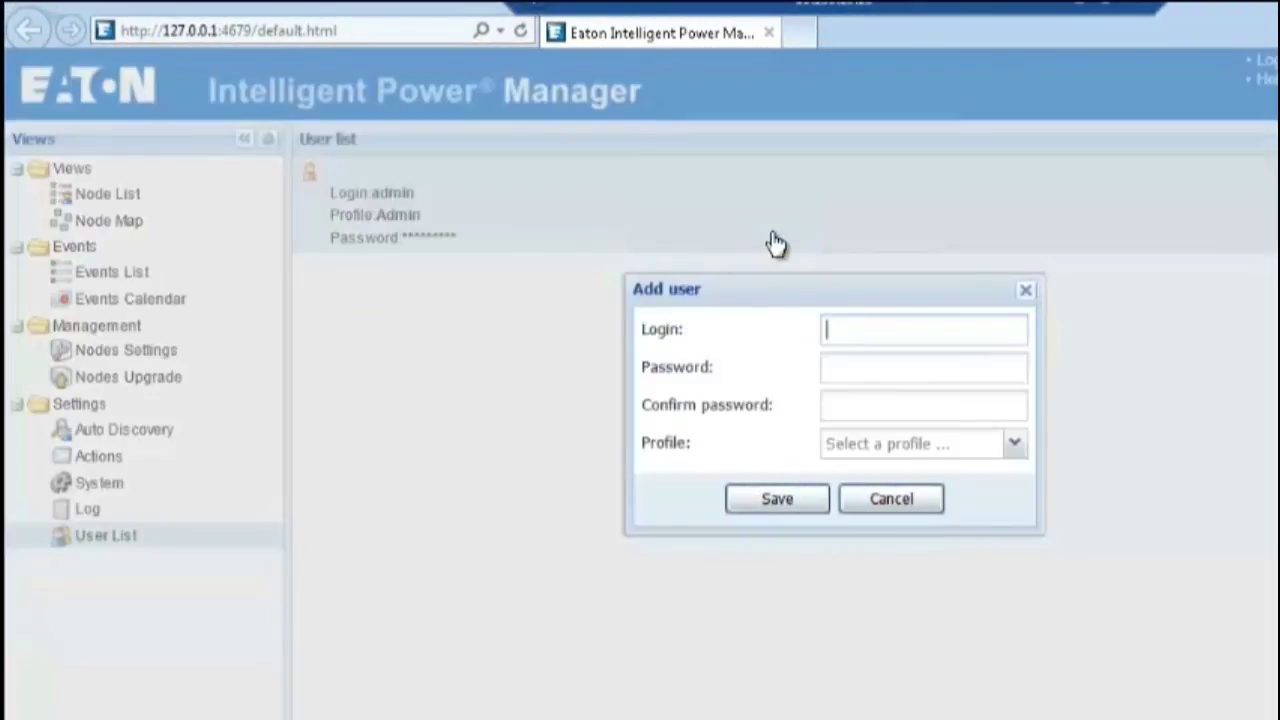
text(User)
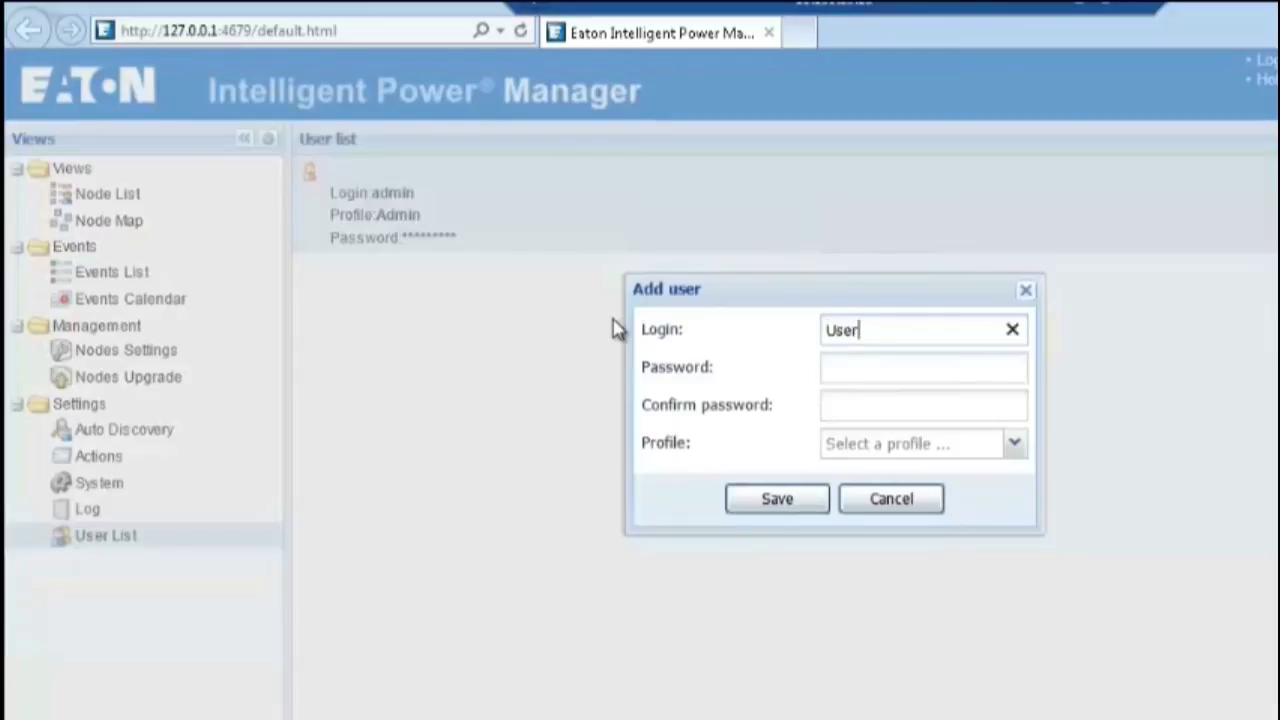
text(2)
click(830, 370)
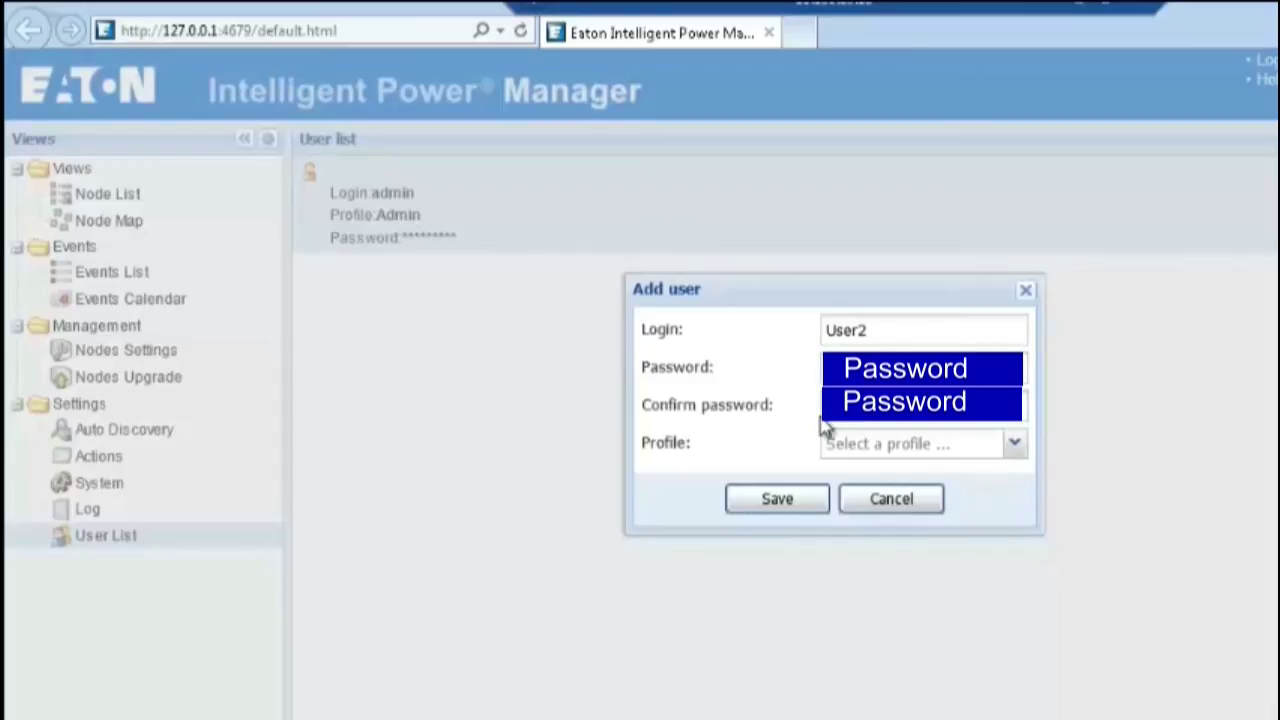
click(870, 443)
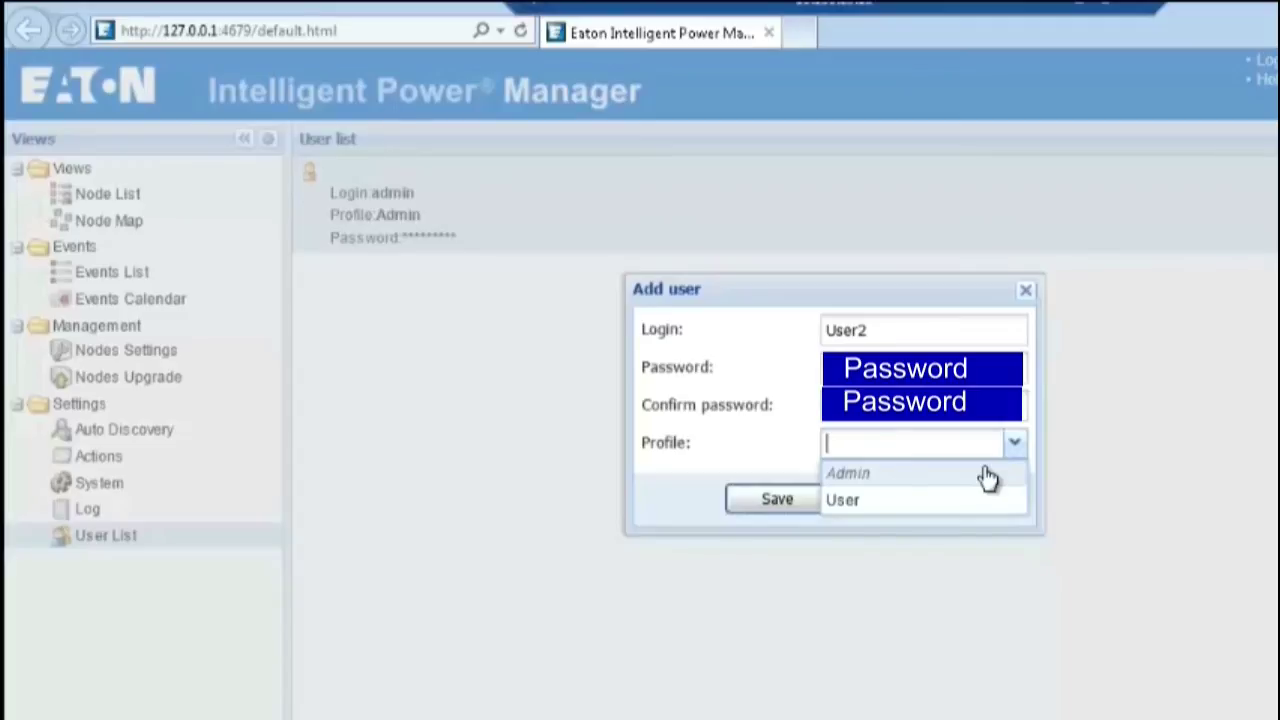
click(895, 500)
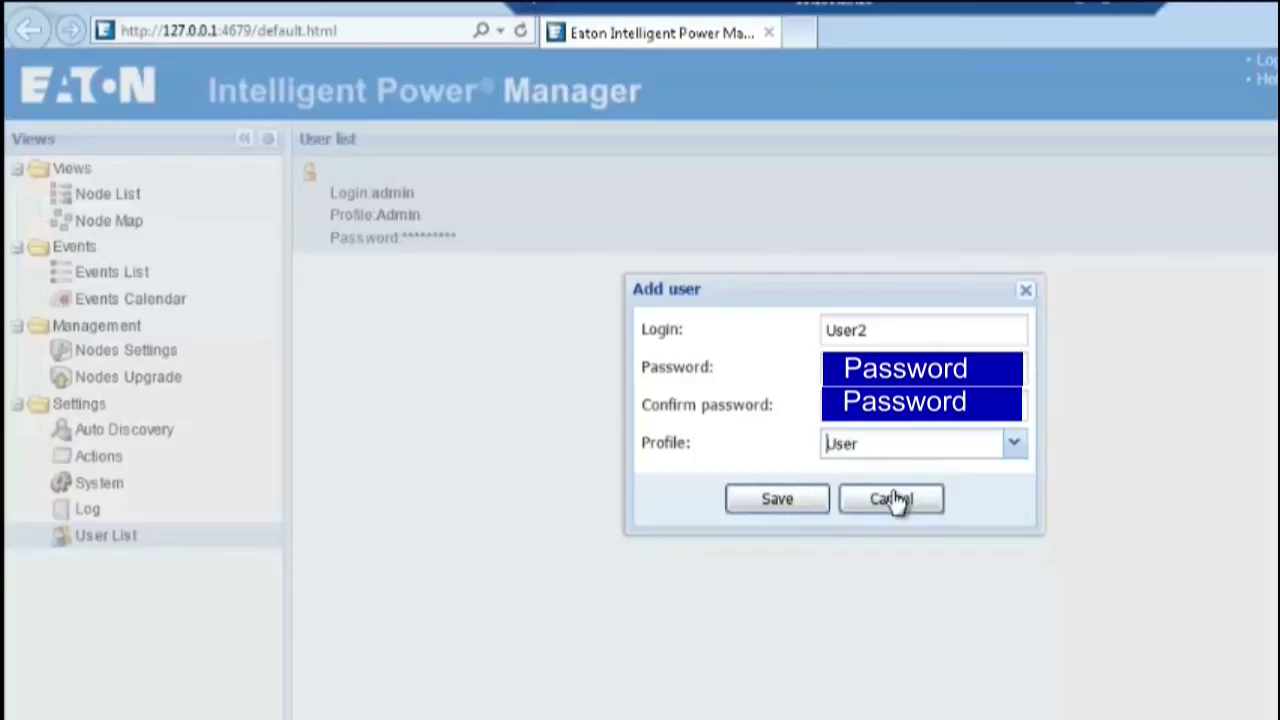
click(740, 502)
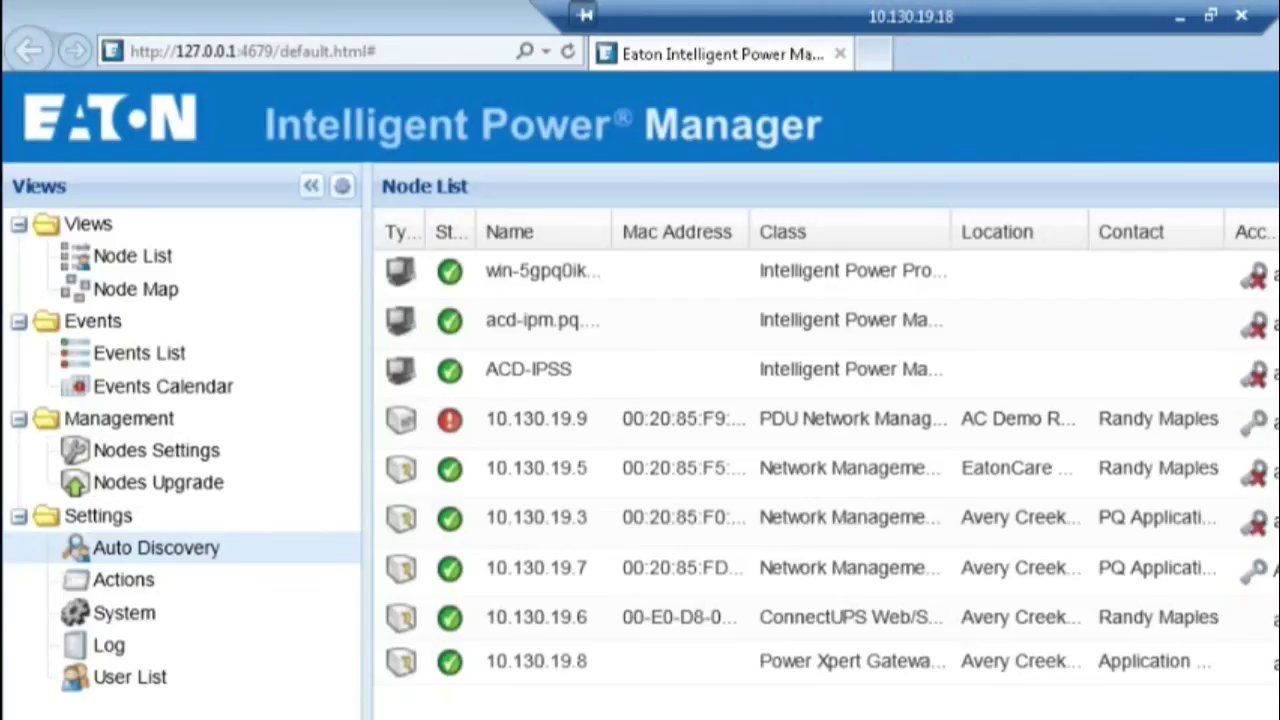
Open the Email on shutdown events action for editing and set its event categories to All events.
click(322, 586)
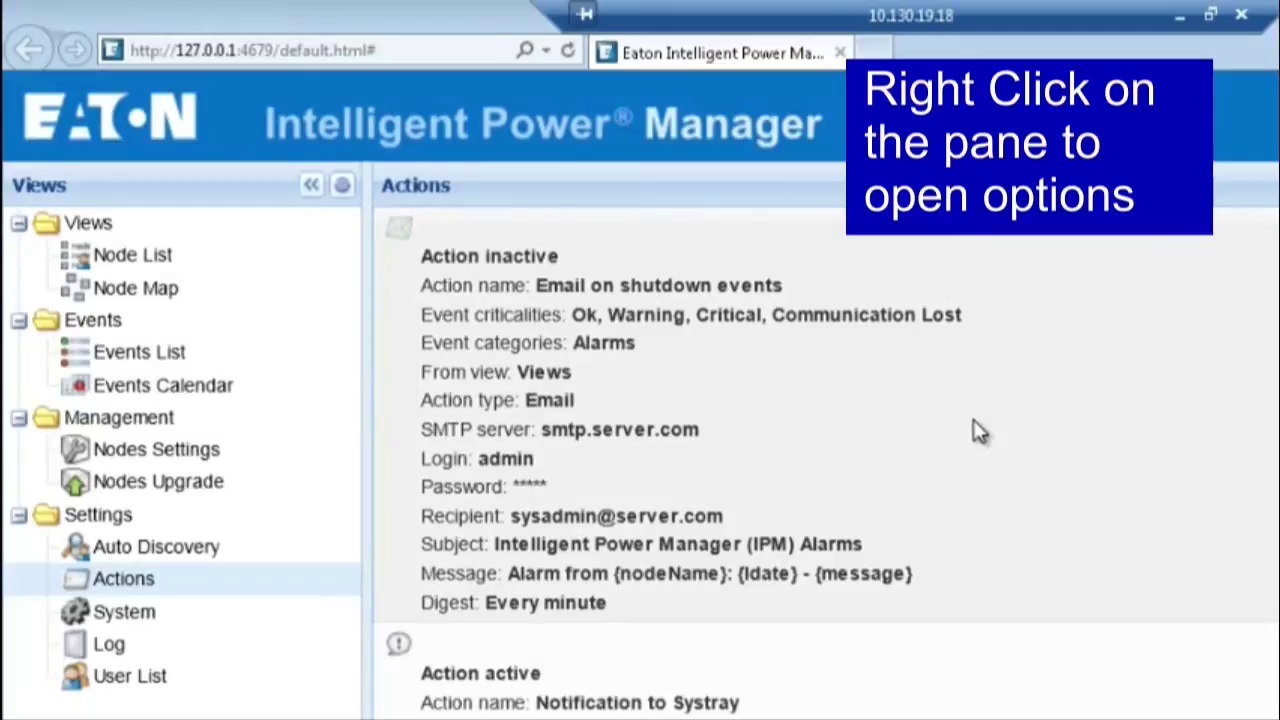
right_click(976, 430)
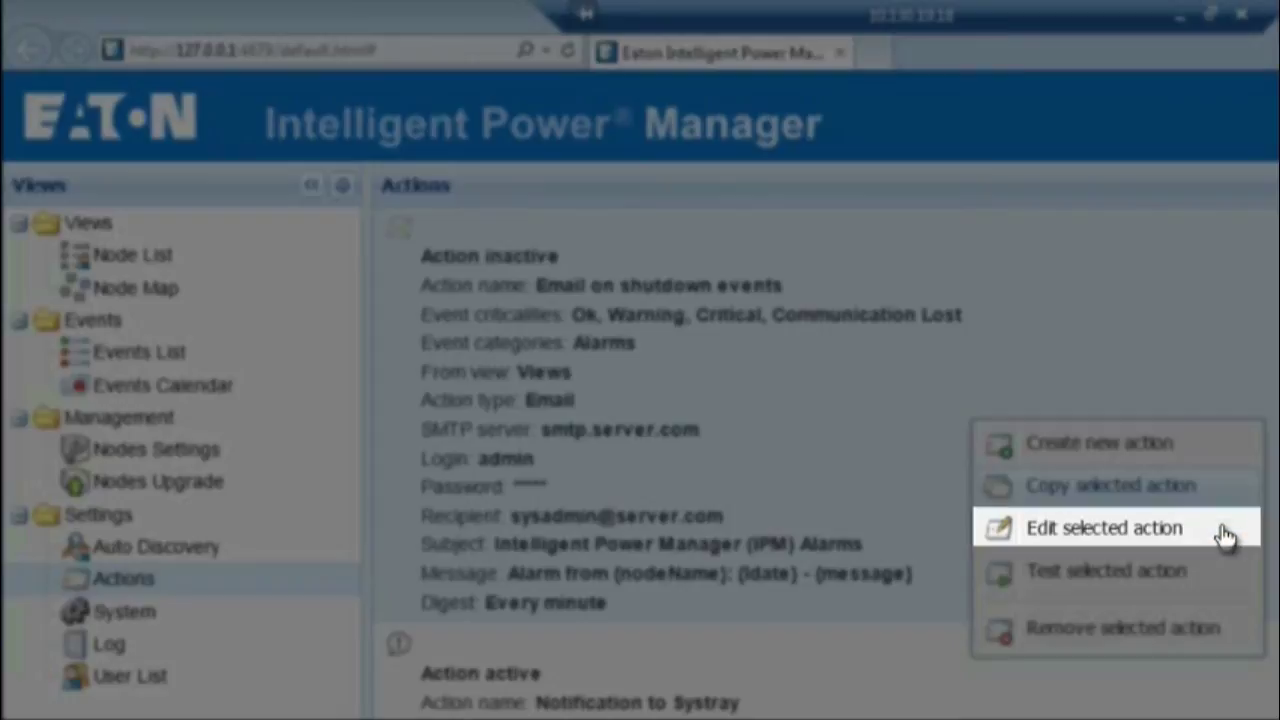
click(1224, 535)
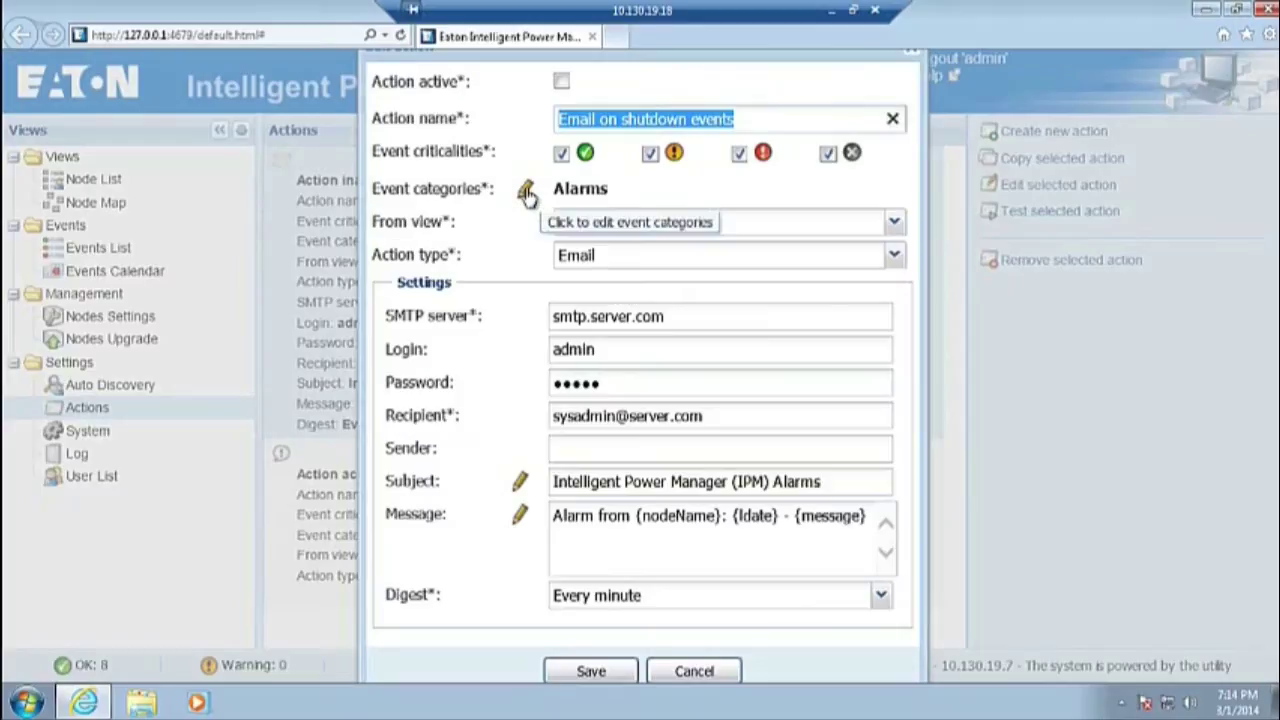
click(524, 190)
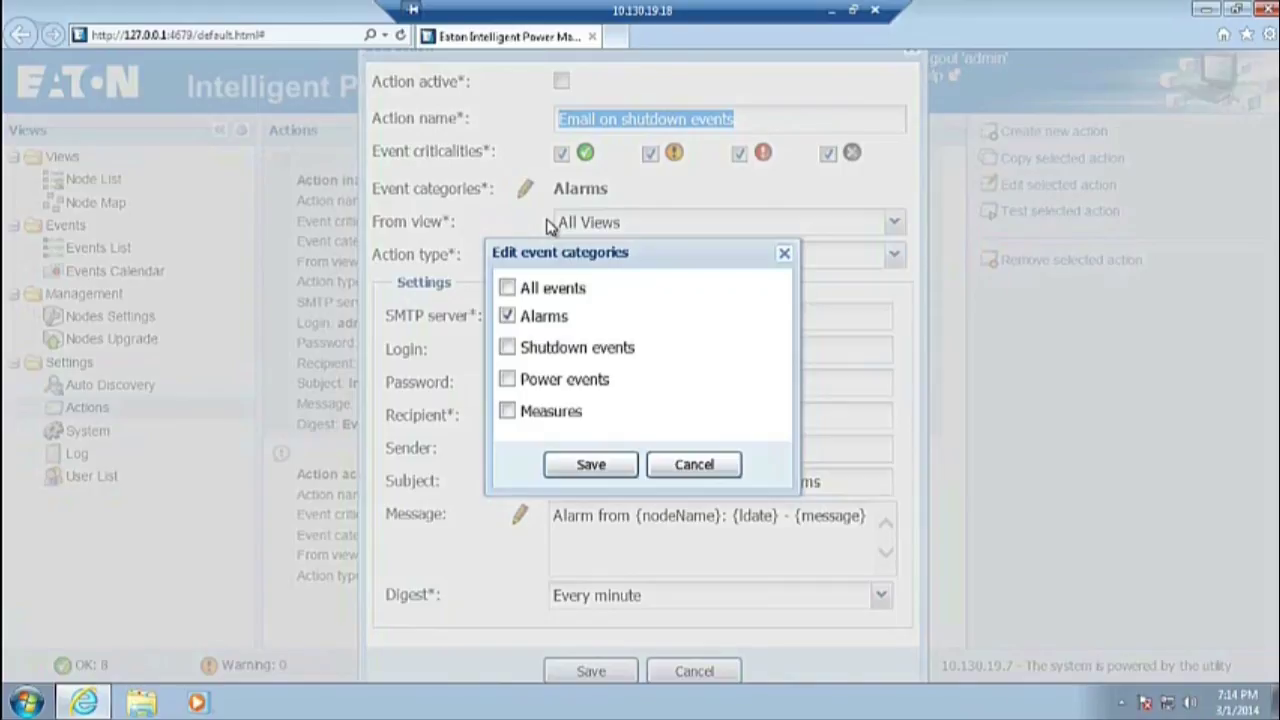
click(508, 288)
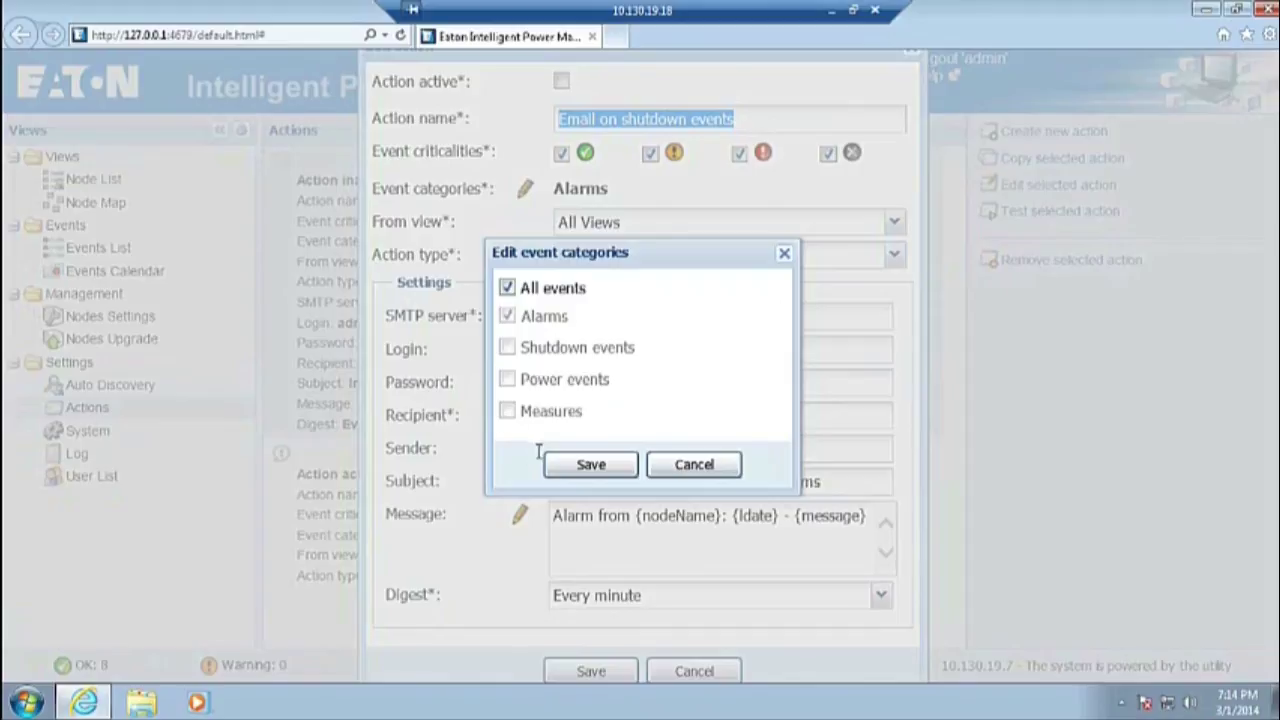
click(588, 464)
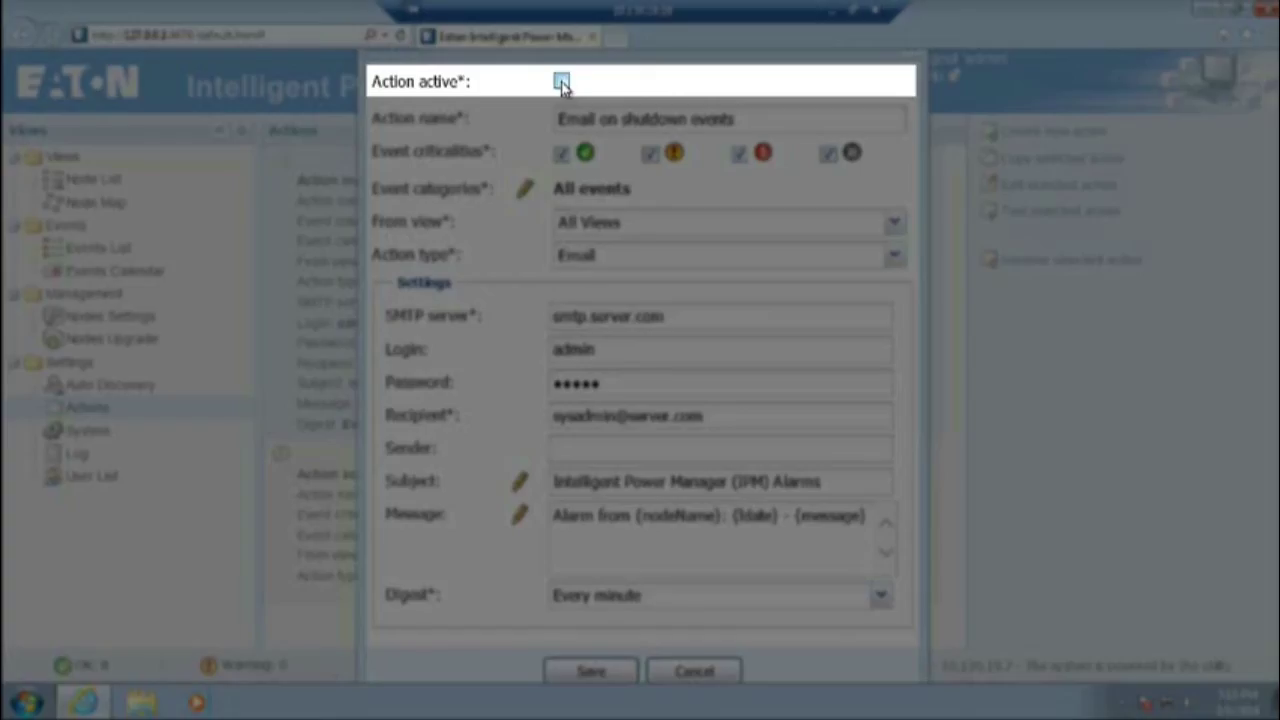
Activate the action and rename it Daily System Warnings.
click(562, 83)
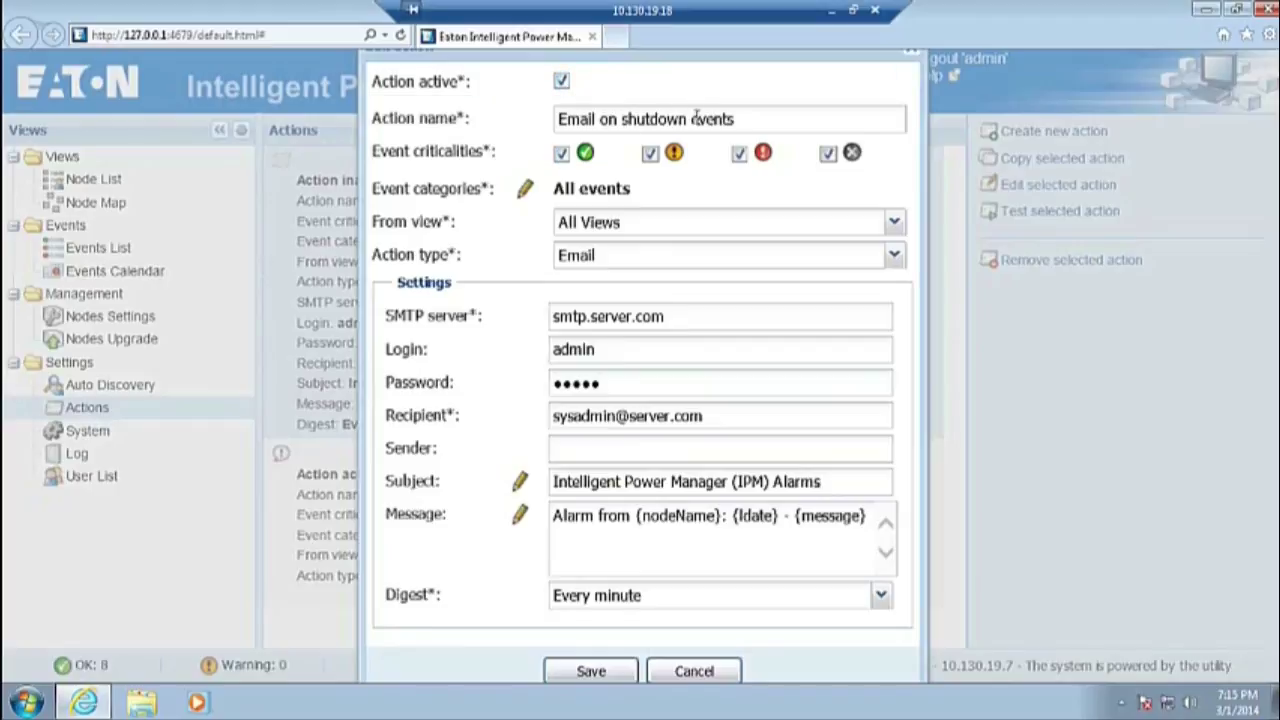
drag(742, 119, 548, 118)
text(D)
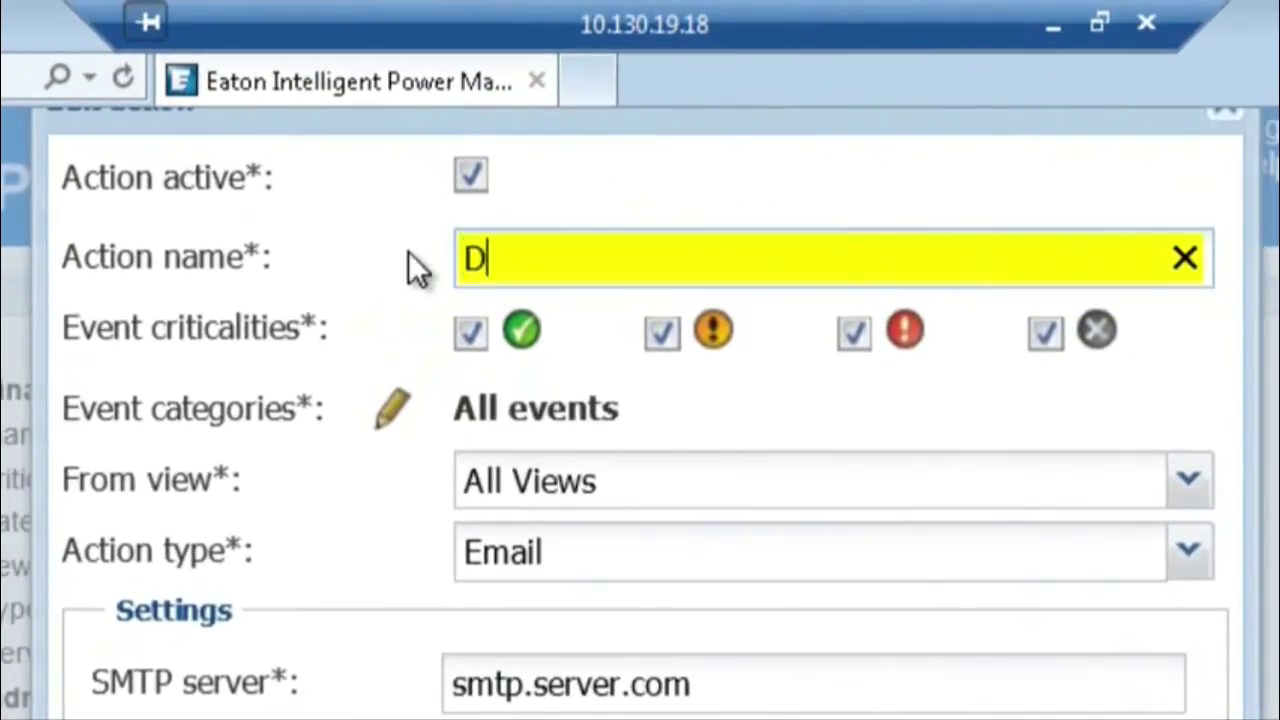
text(aily Sy)
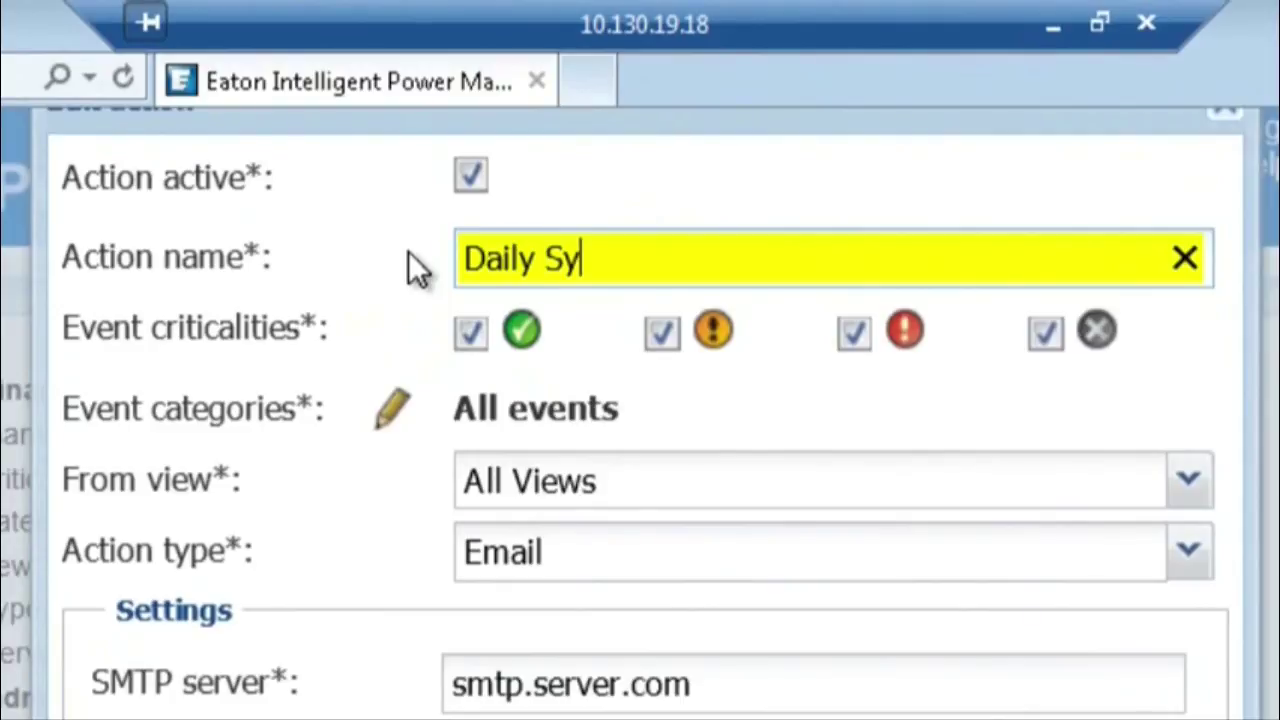
text(stem Warnings)
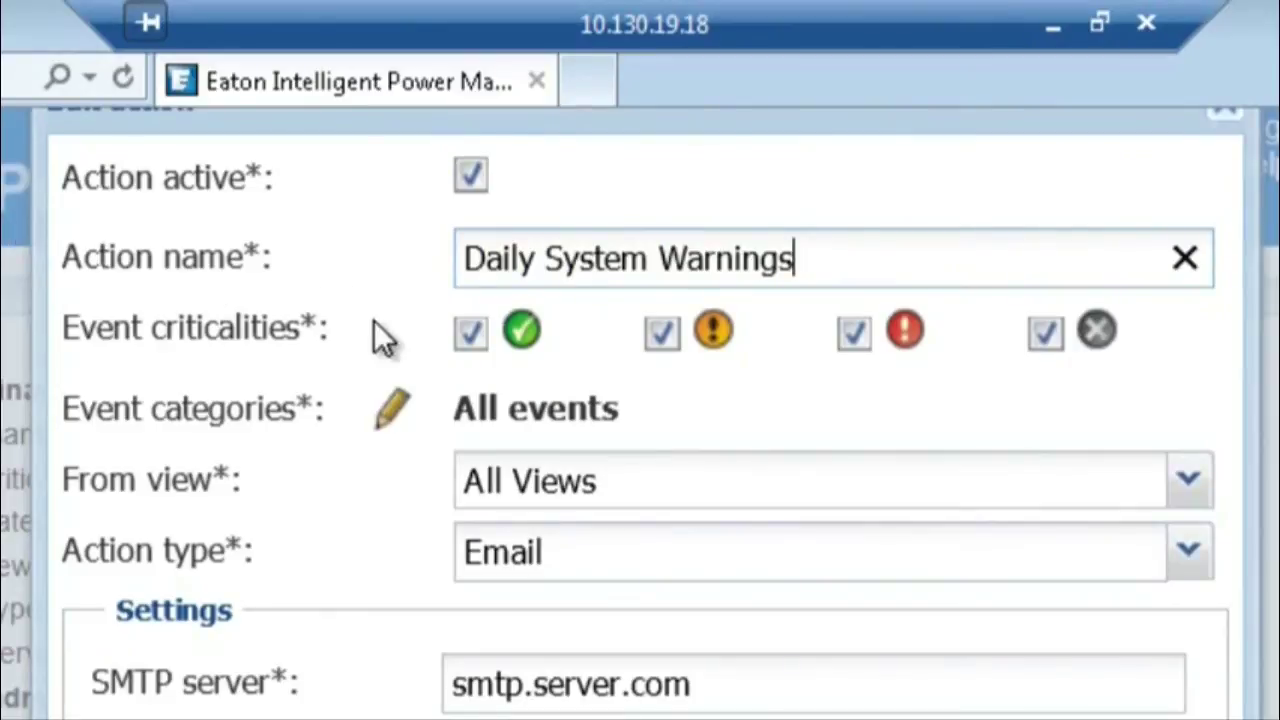
Limit the action's event criticalities to Warning by clearing OK, Critical and Communication Lost.
click(479, 344)
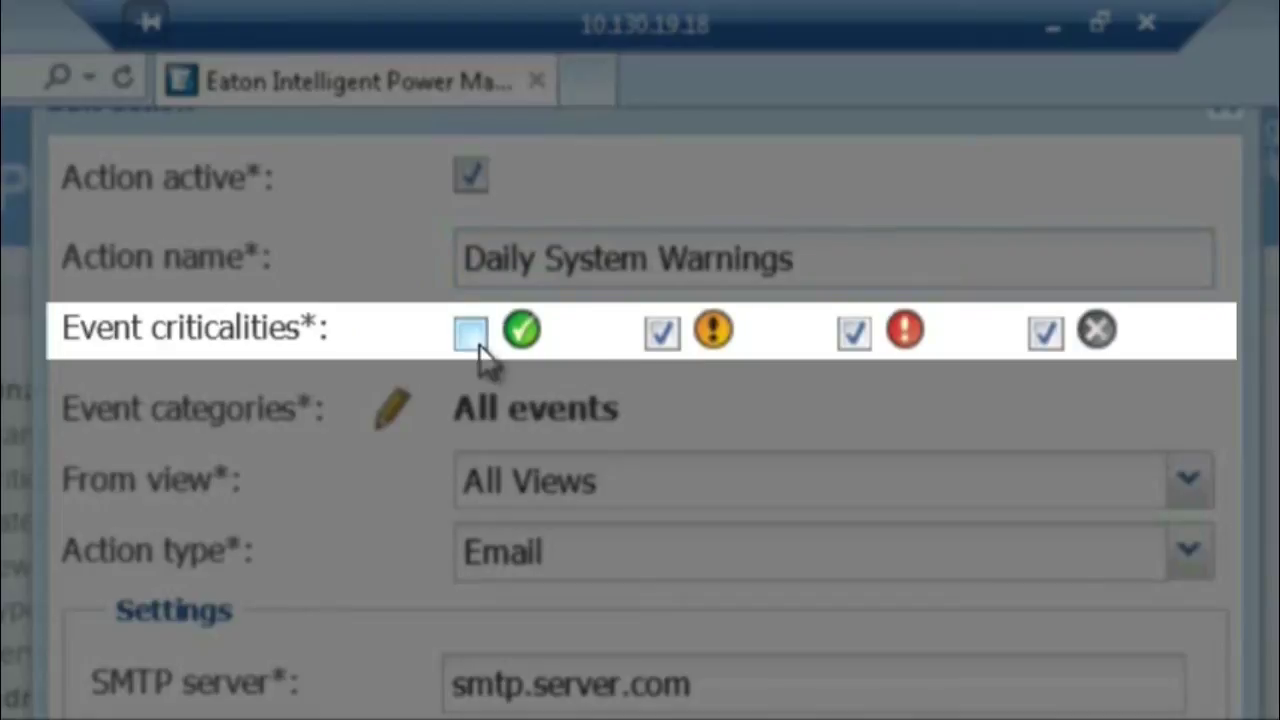
click(860, 334)
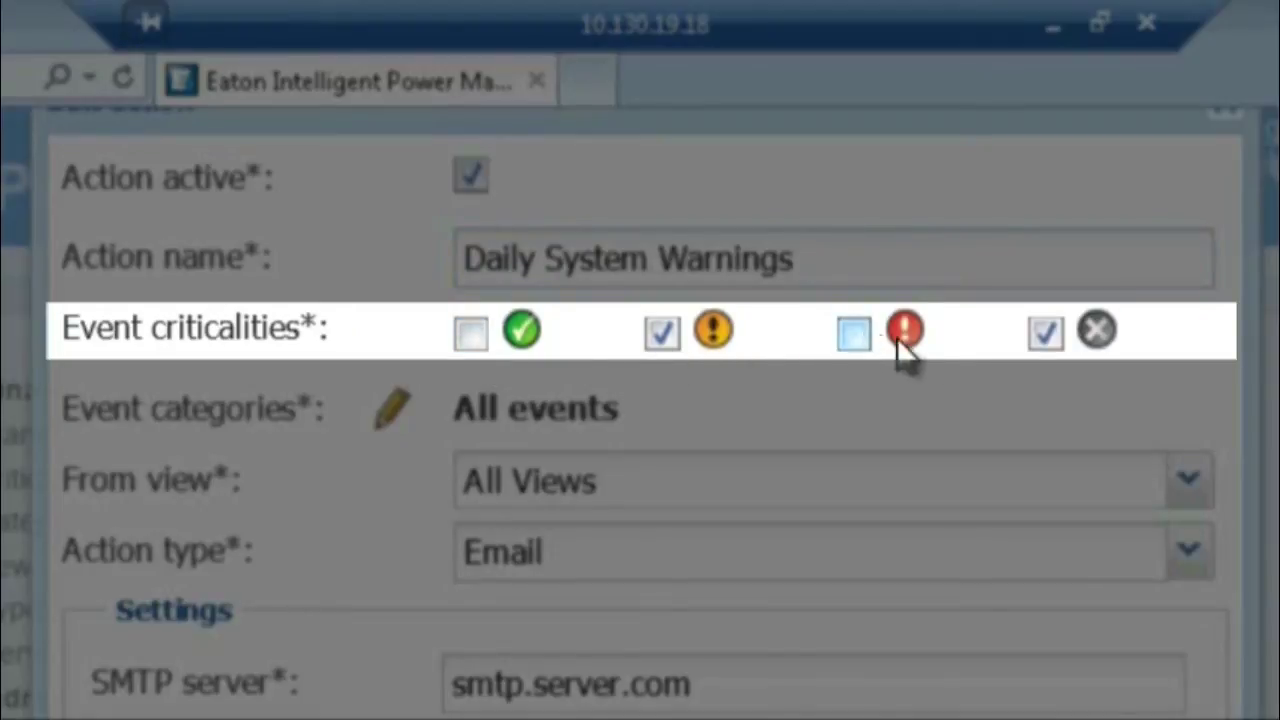
click(1045, 334)
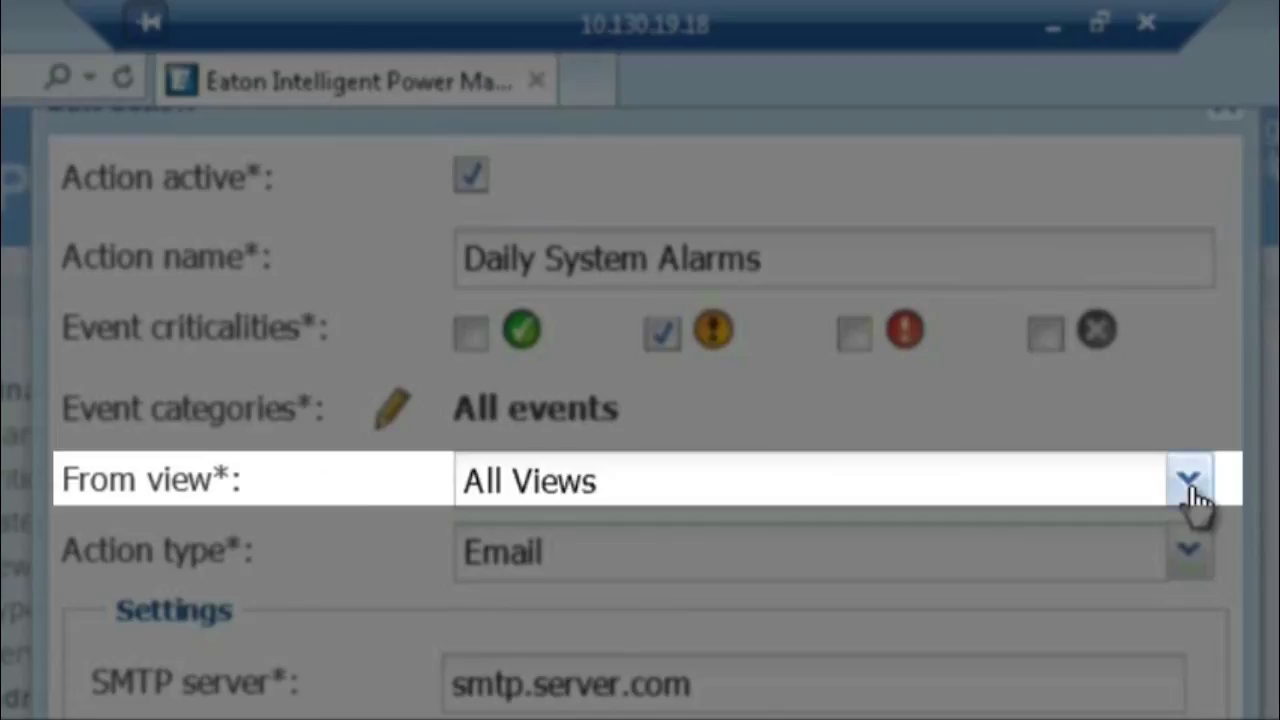
Check the choices offered for the action's source view and action type.
click(1190, 484)
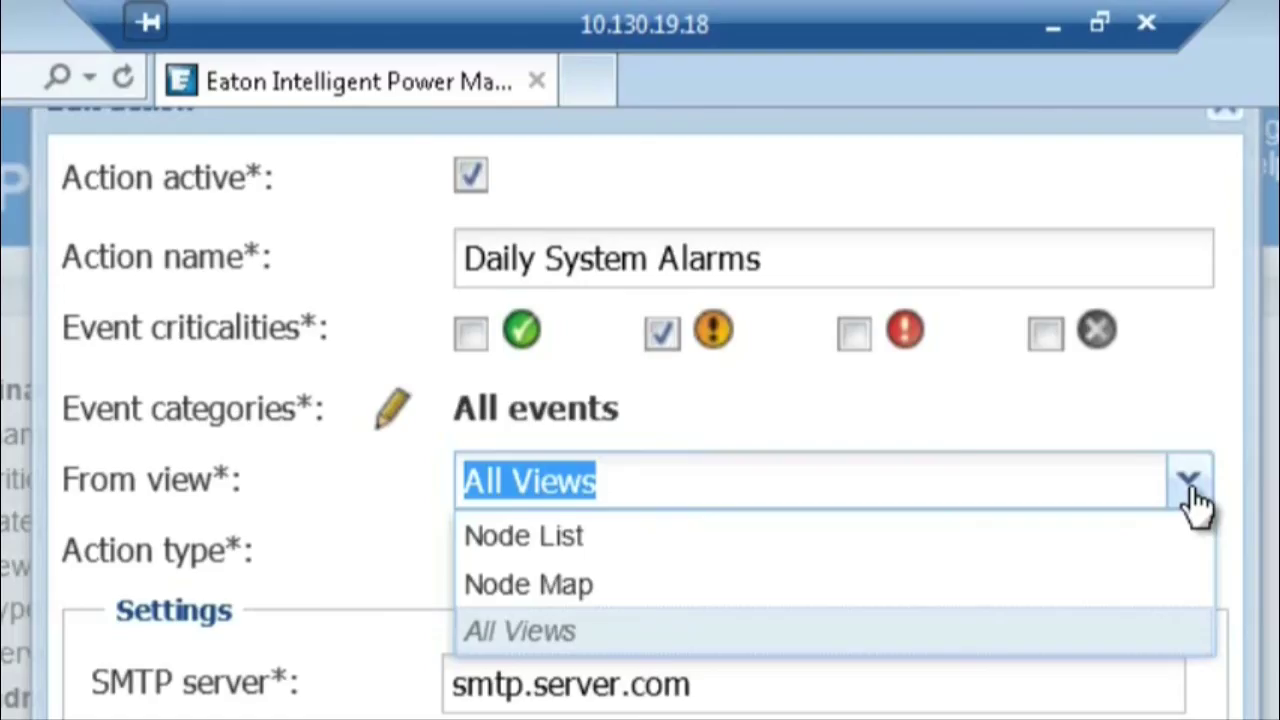
click(1192, 485)
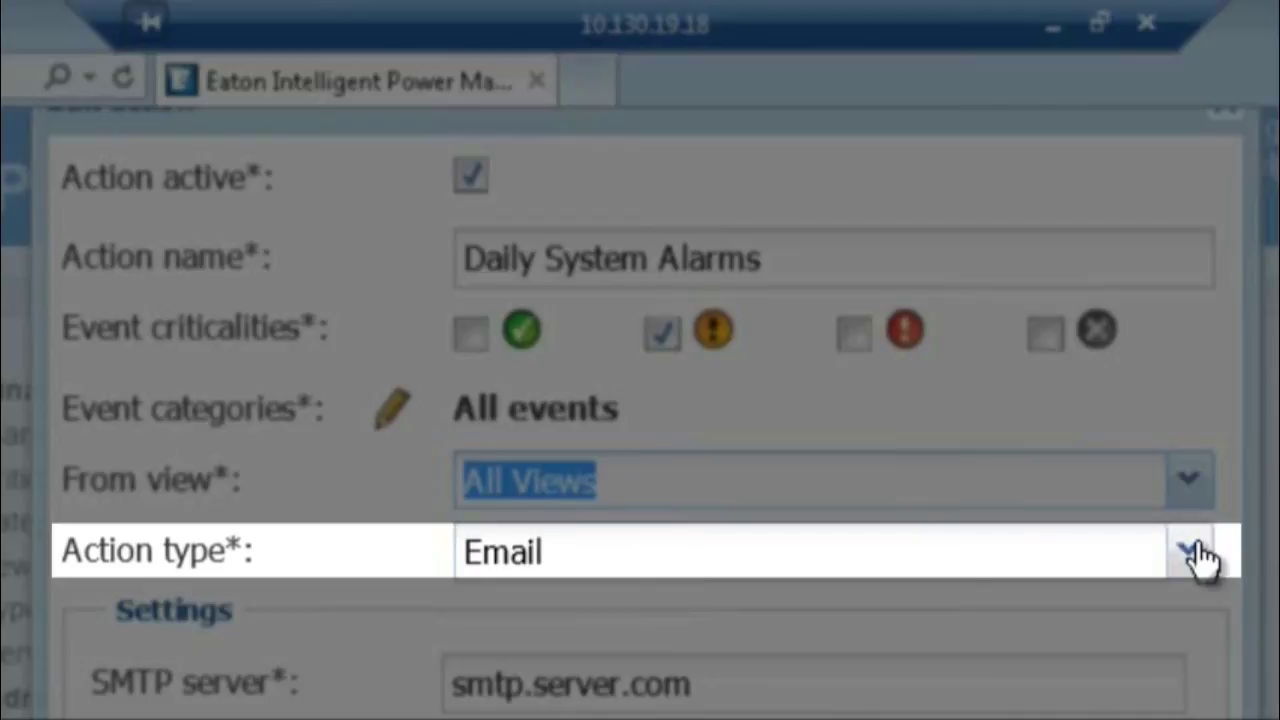
click(1192, 553)
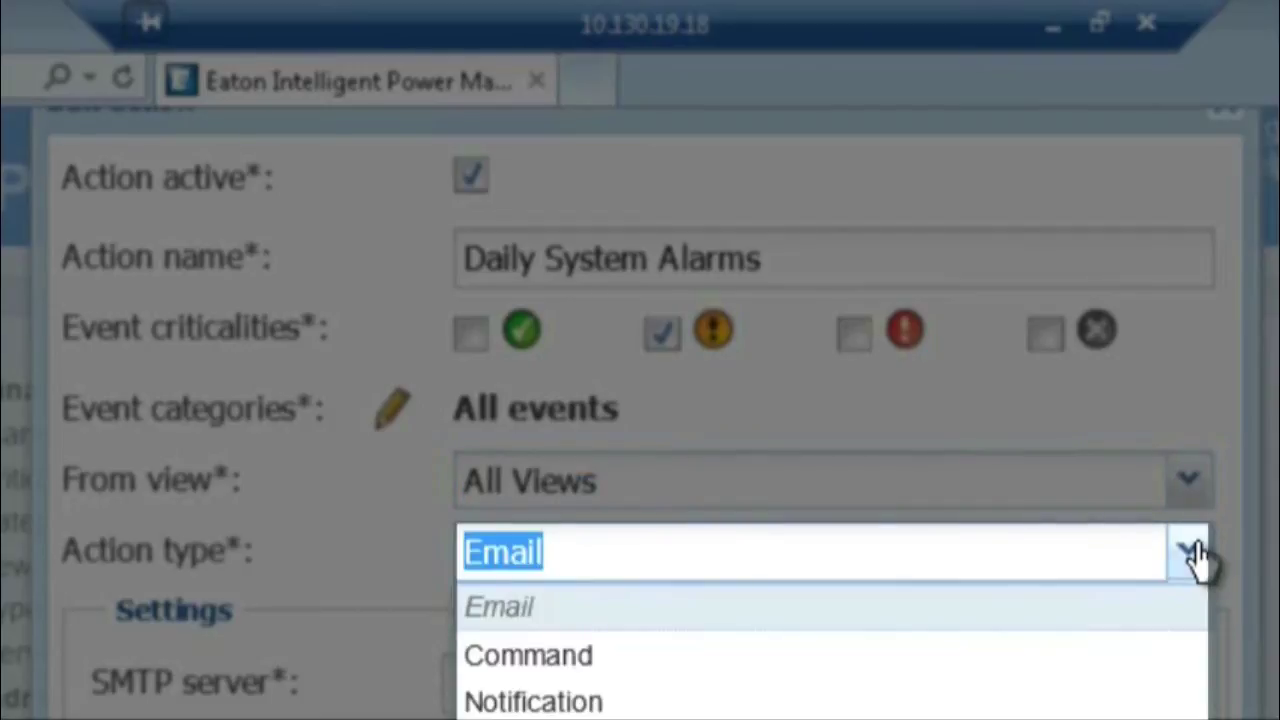
click(1192, 556)
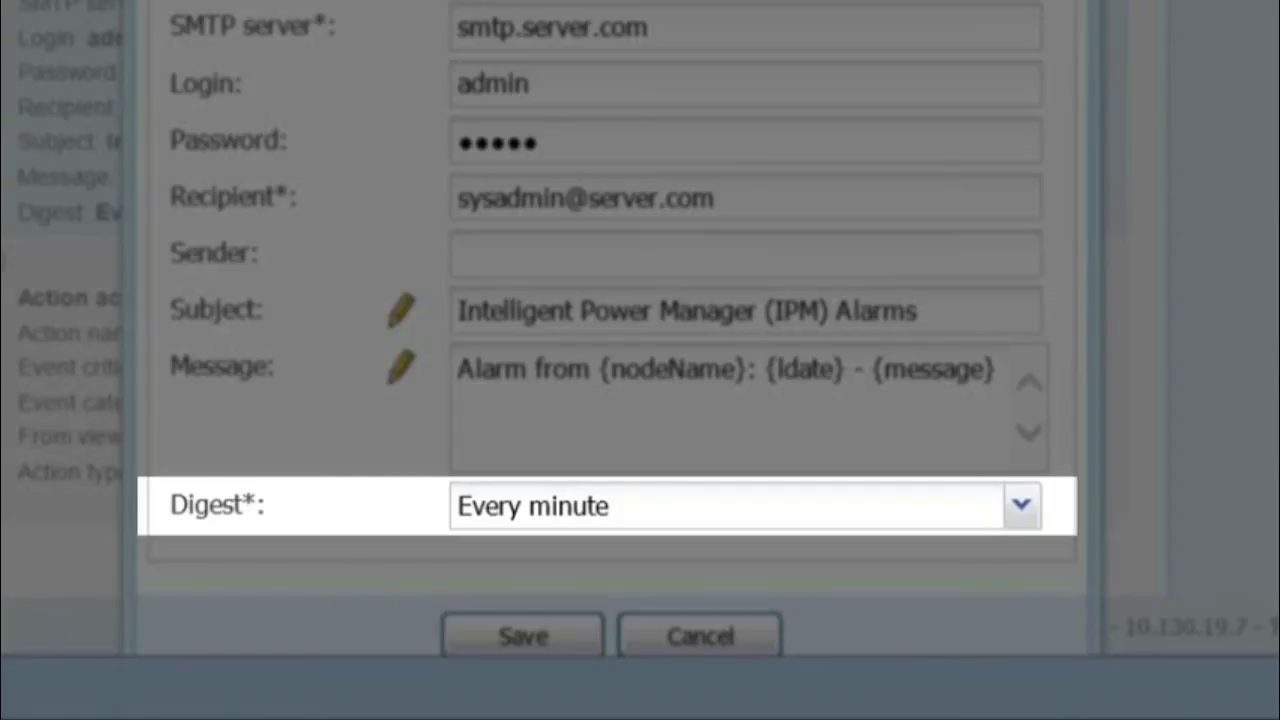
Set the email action's digest to Every day and save the action.
click(1018, 508)
click(997, 470)
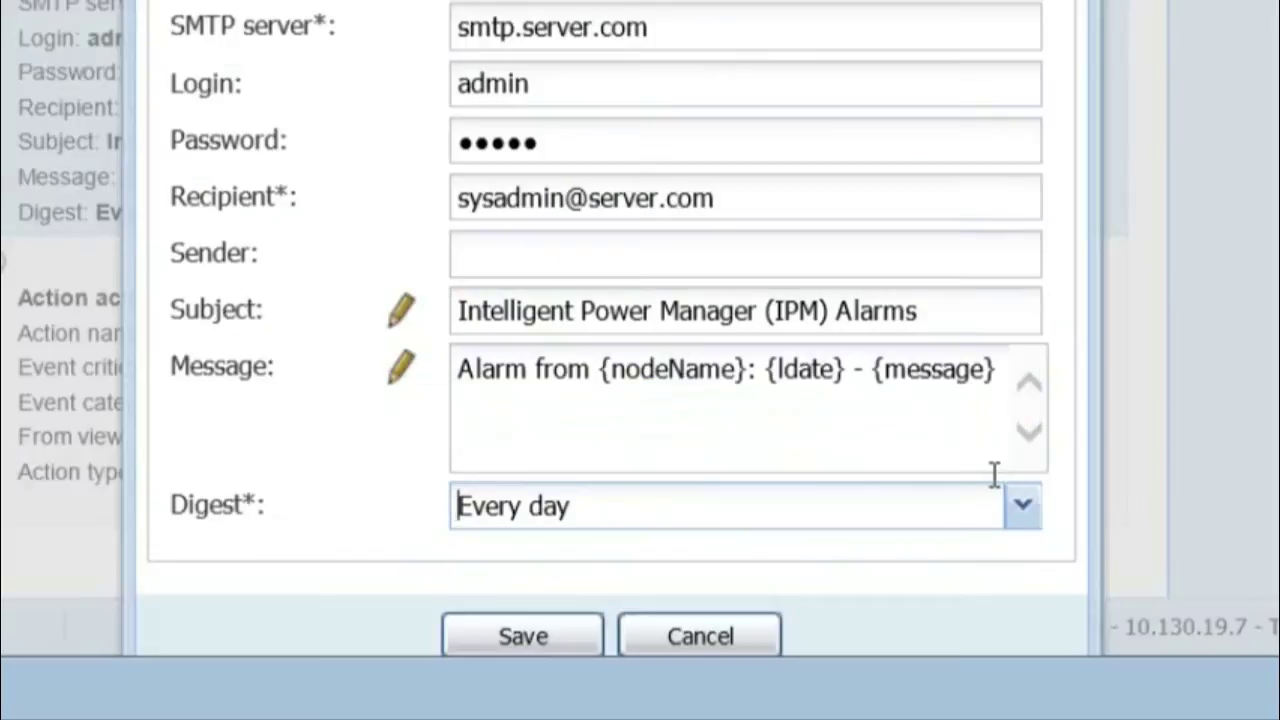
click(497, 638)
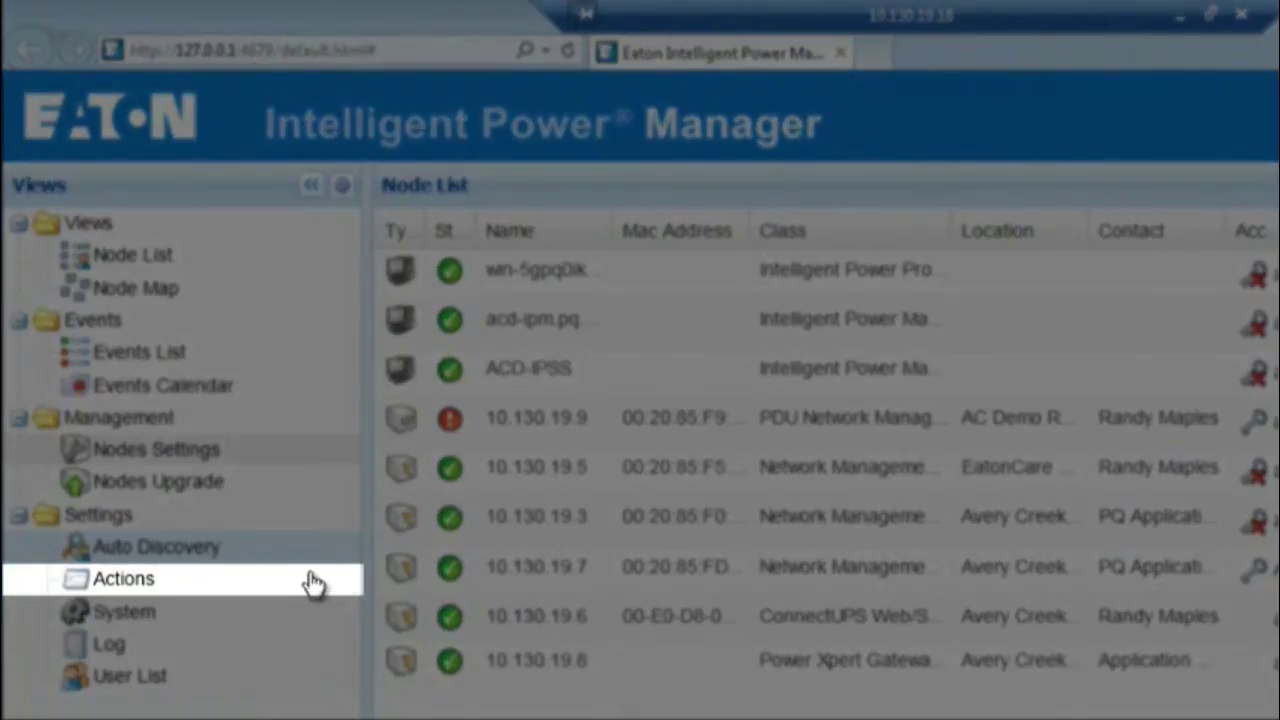
Copy the Daily System Alarms action under the name Email on Critical Alarms.
click(313, 583)
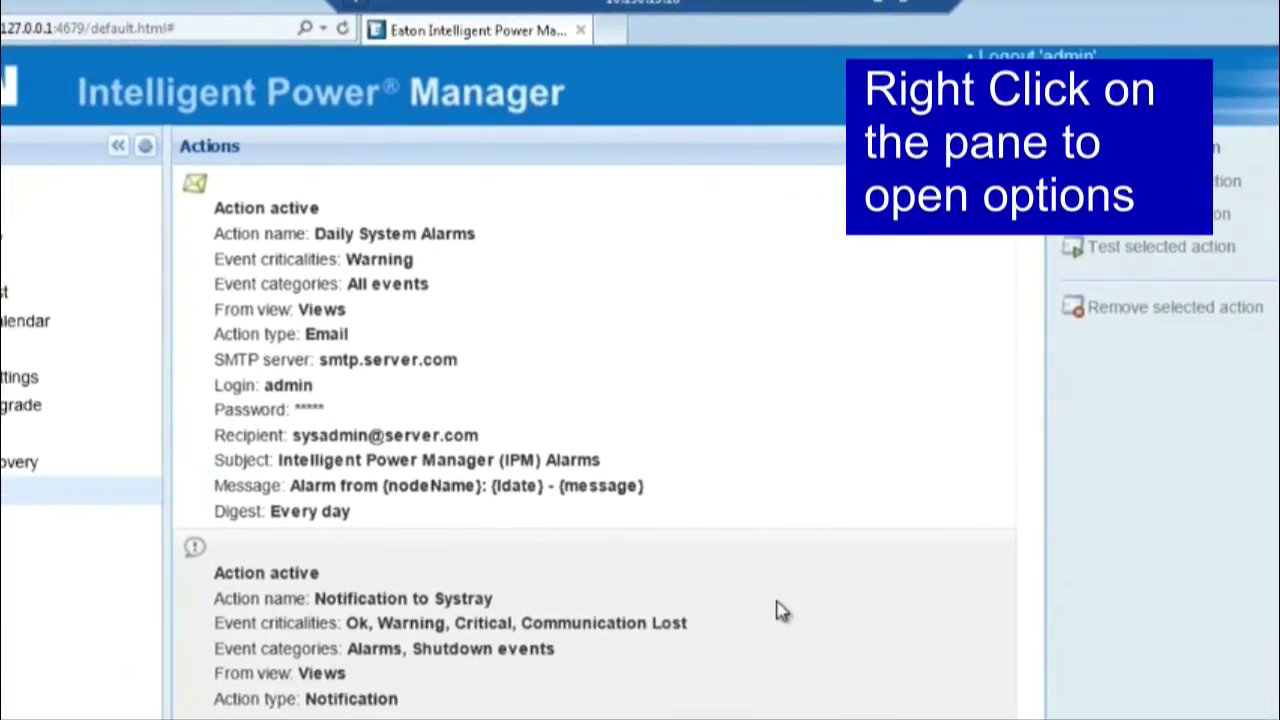
right_click(1123, 413)
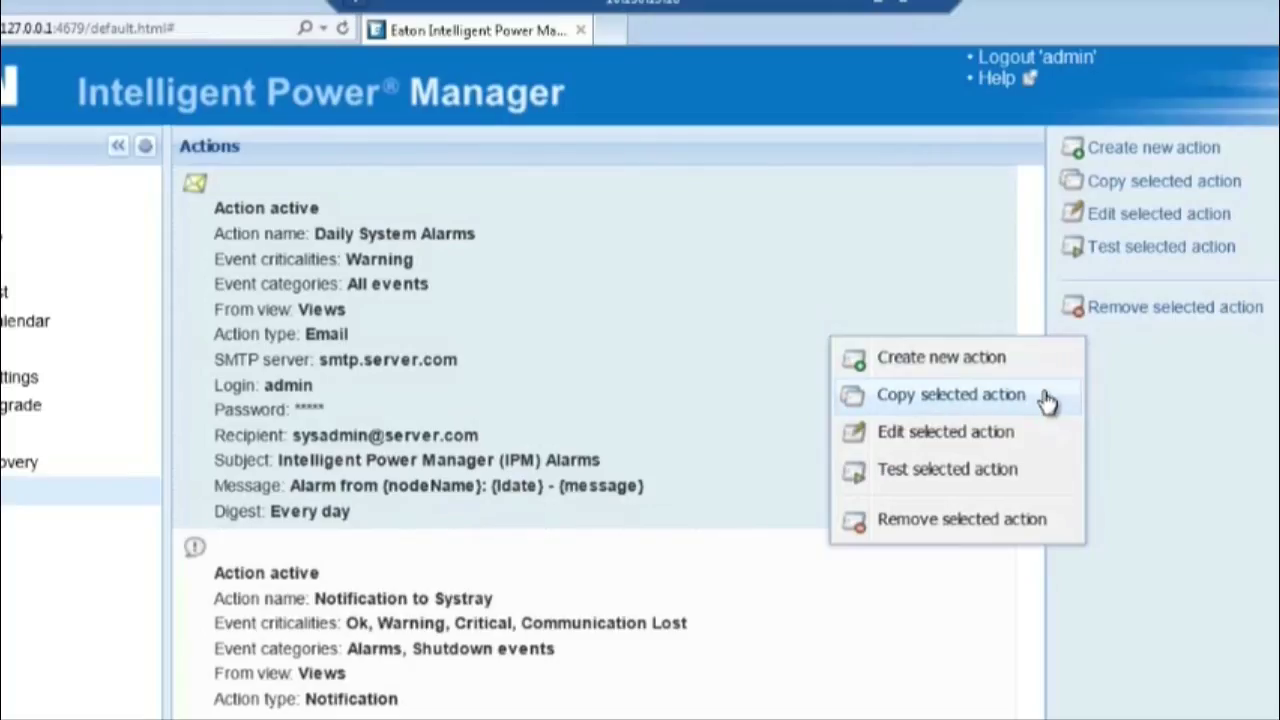
click(1047, 398)
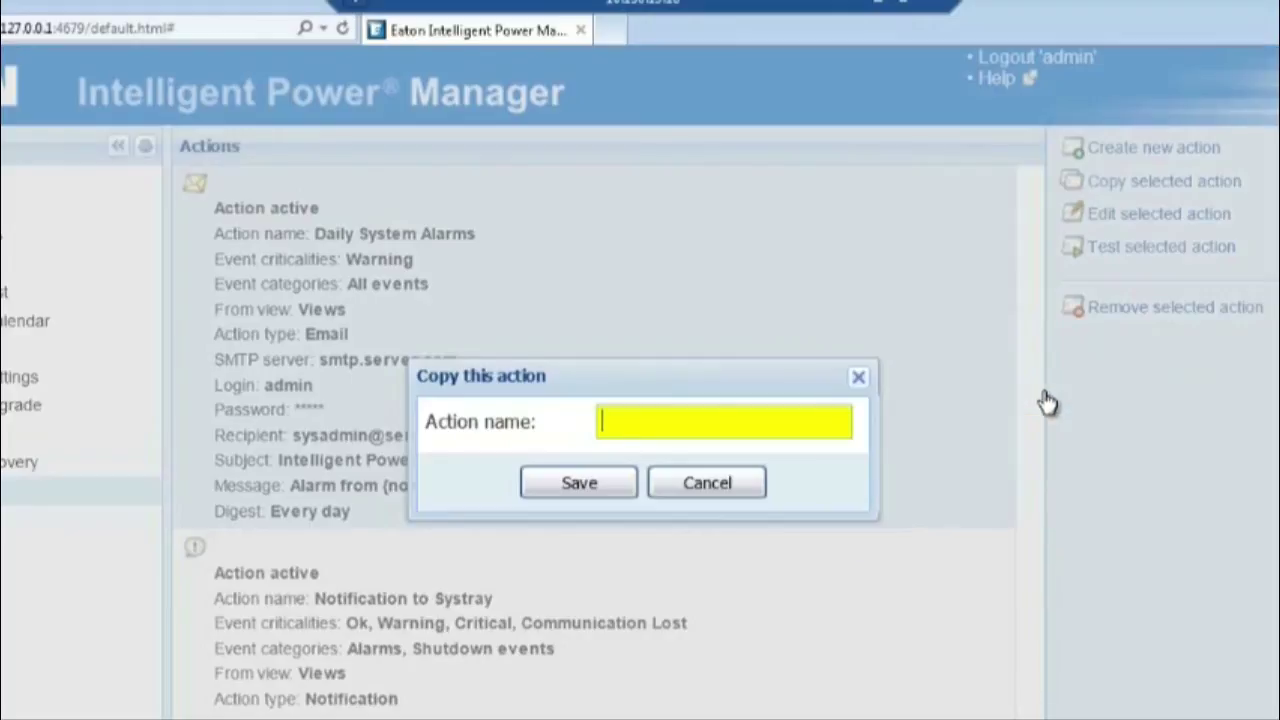
text(Email on Criti)
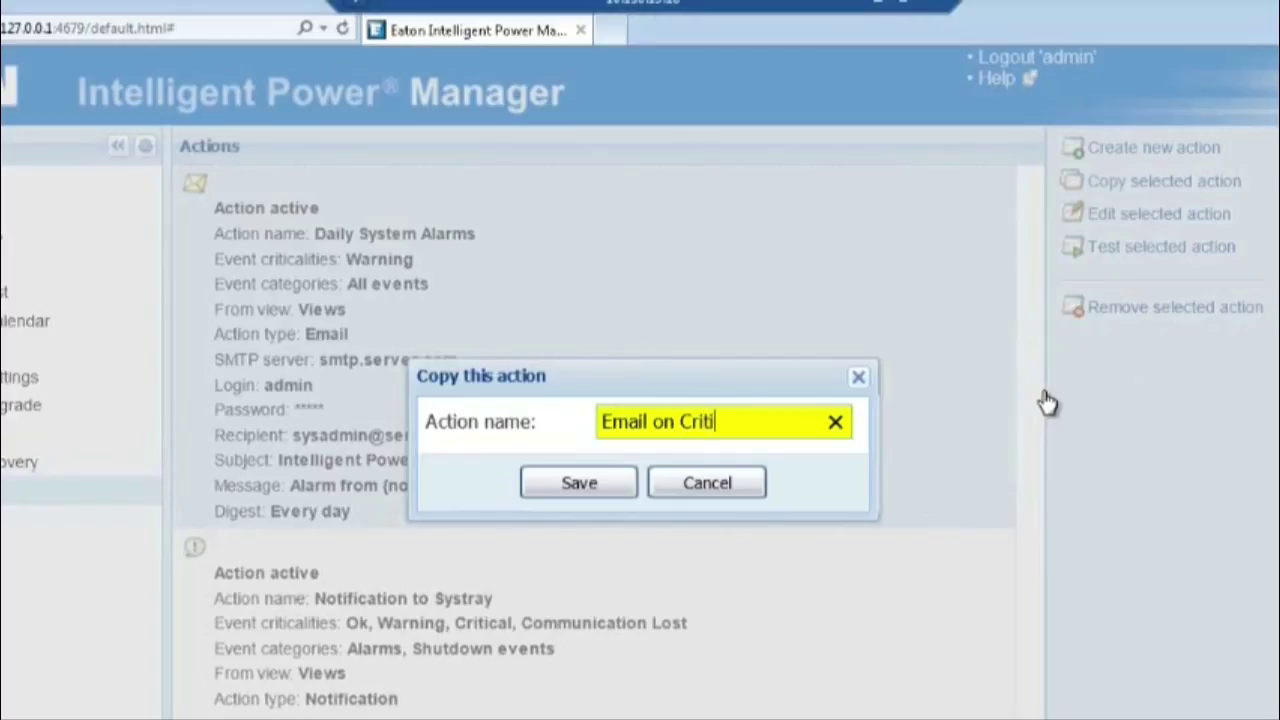
text(cal Alarms)
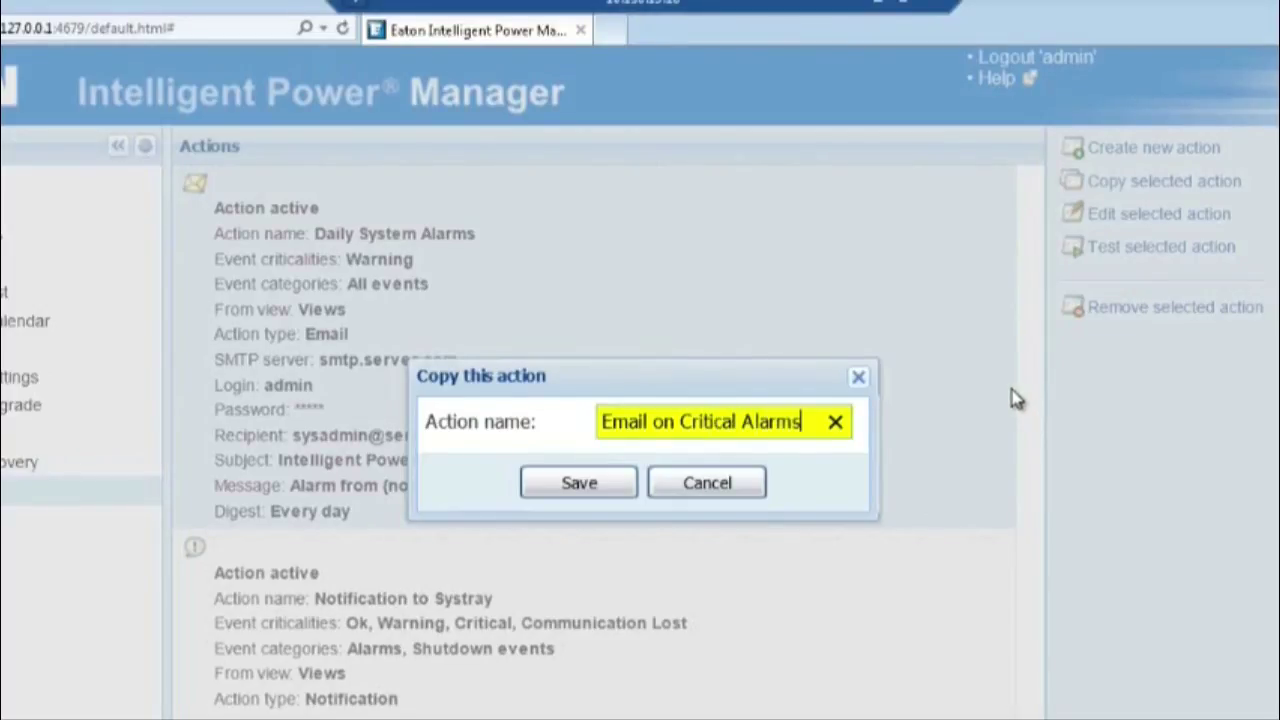
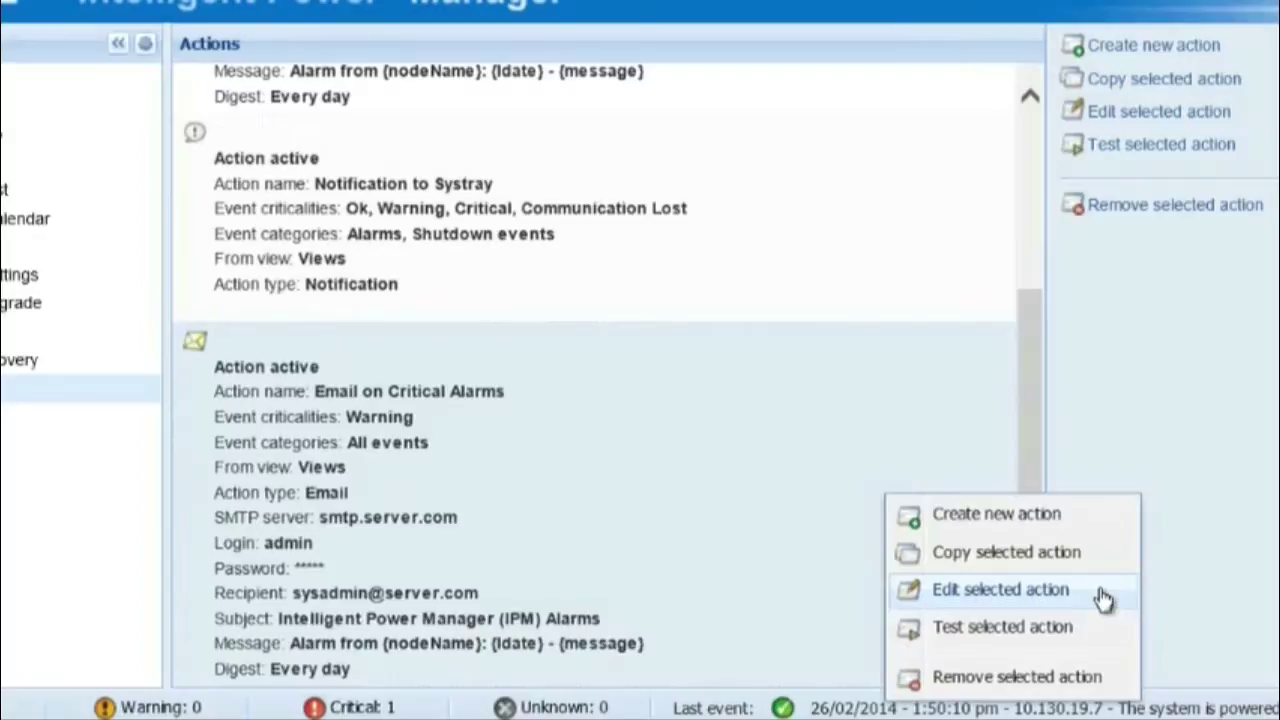
Edit the Email on Critical Alarms action to cover all events of Critical instead of Warning criticality, with a digest every minute, and save it.
click(1103, 594)
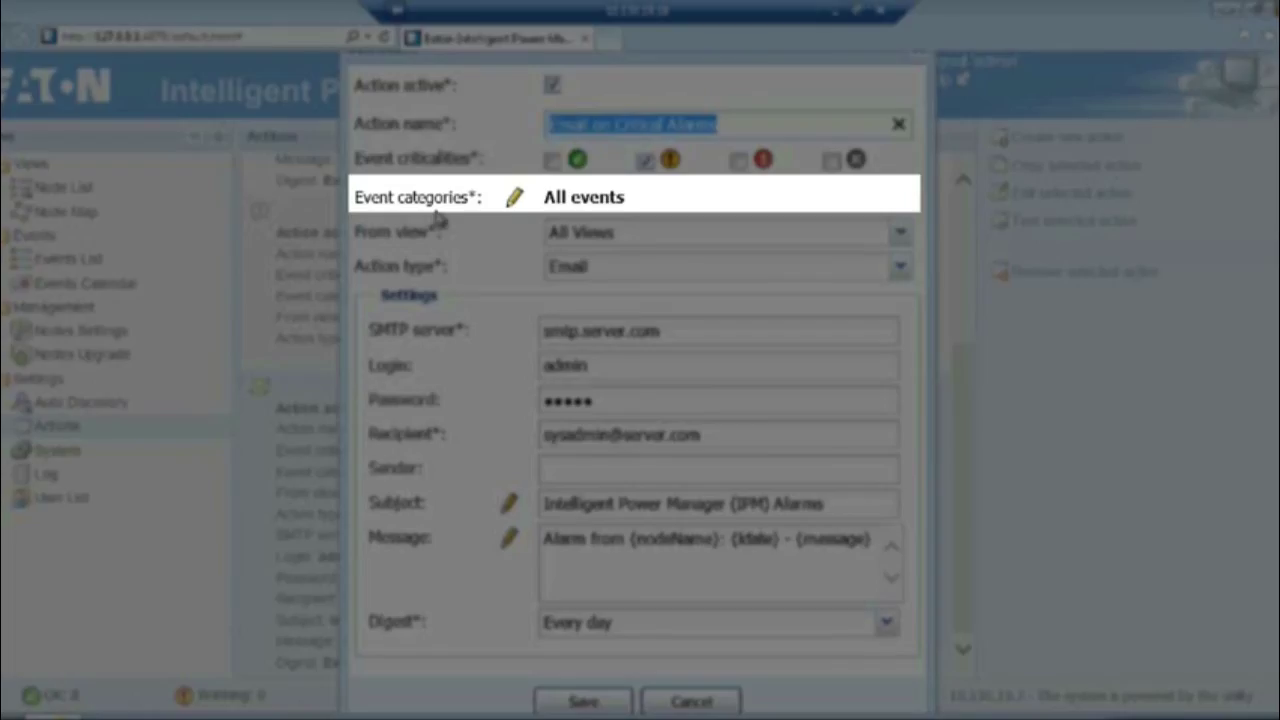
click(514, 198)
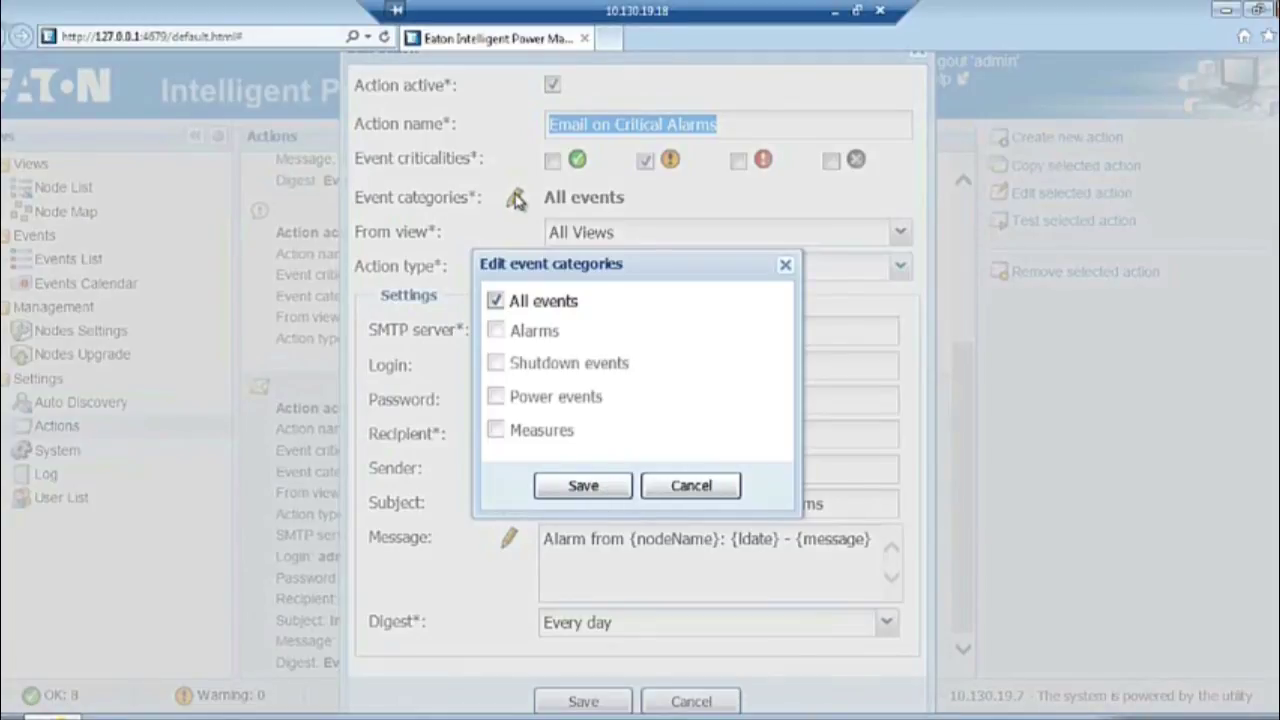
click(582, 486)
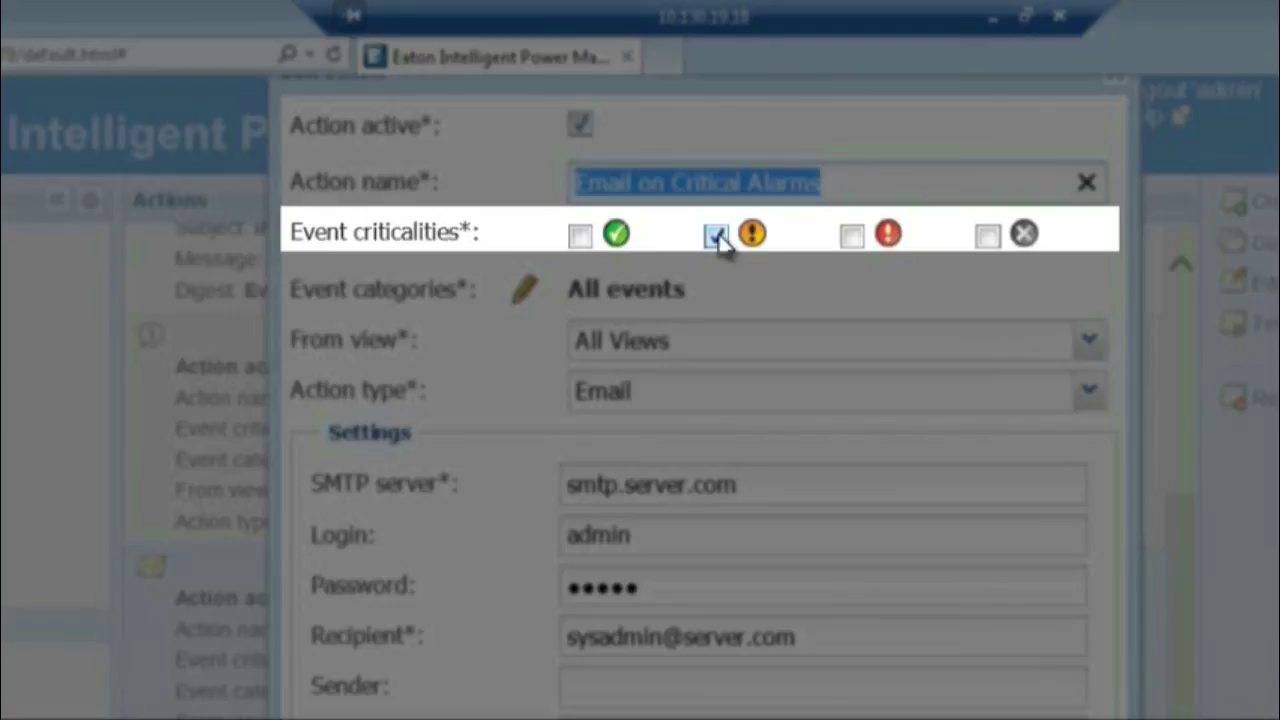
click(717, 237)
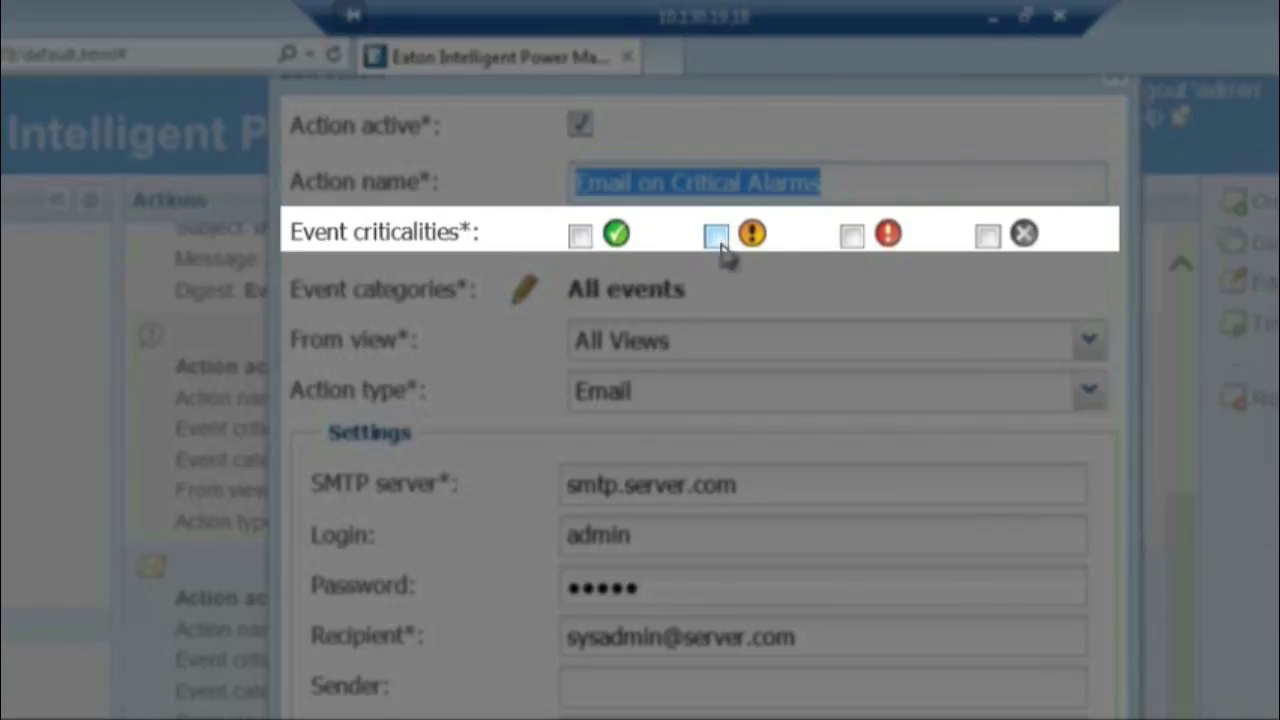
click(852, 237)
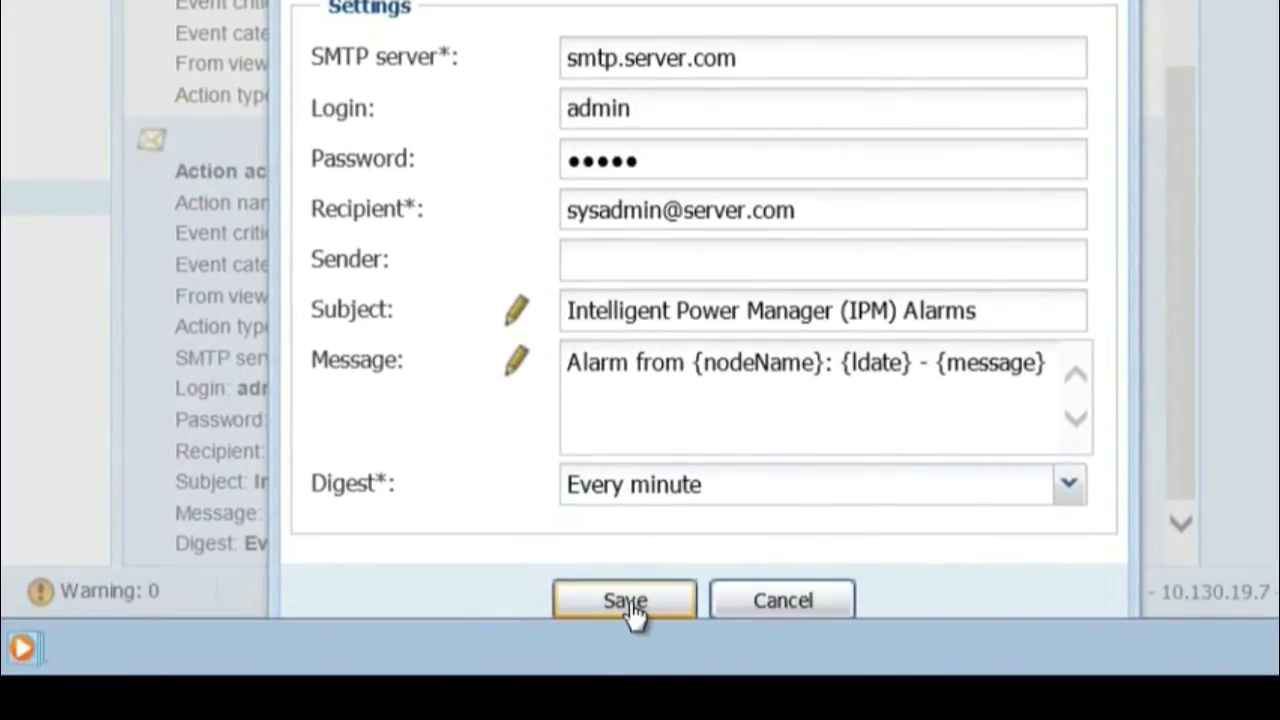
click(626, 602)
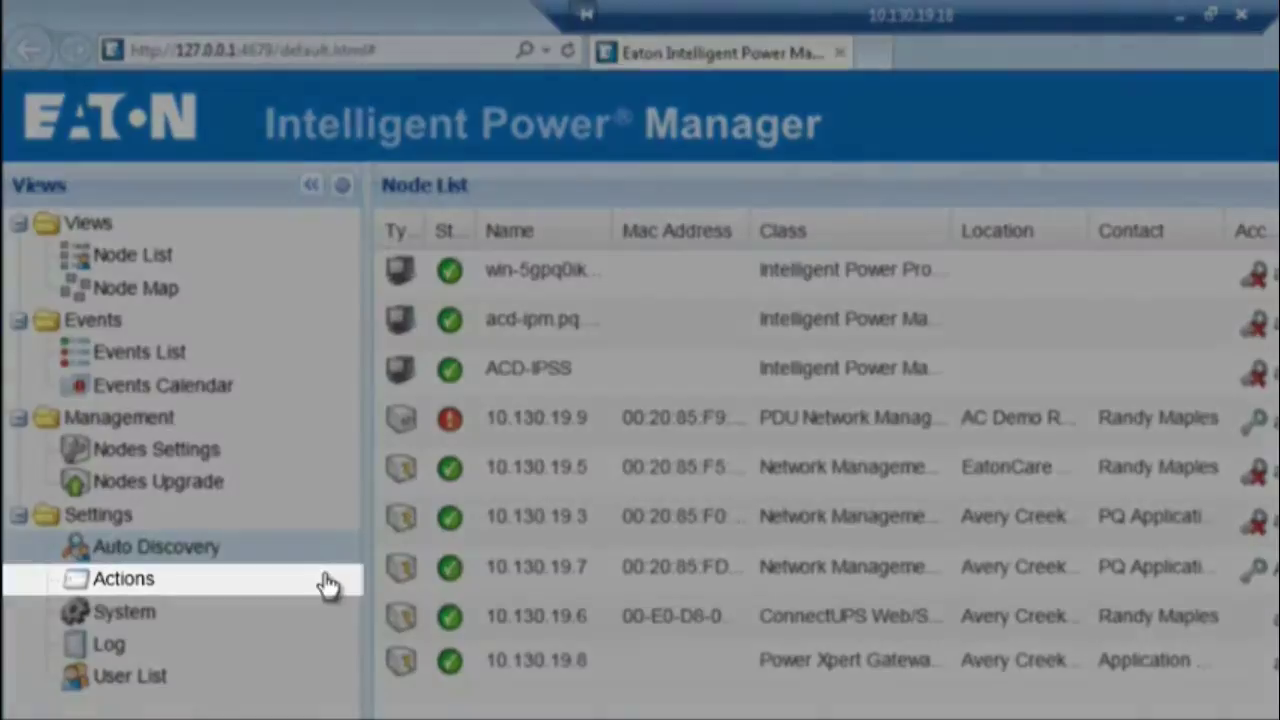
Edit the Notification to Systray action, clearing the OK and Communication Lost criticalities, and save it.
click(322, 586)
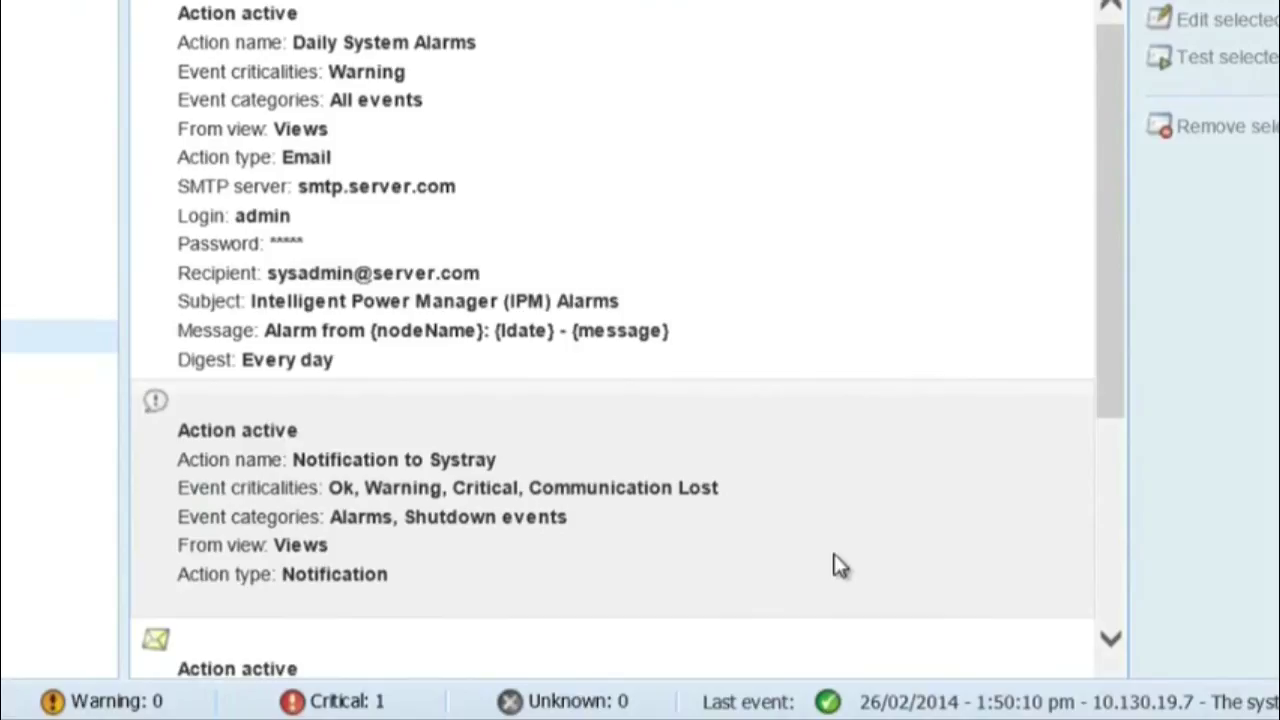
right_click(840, 565)
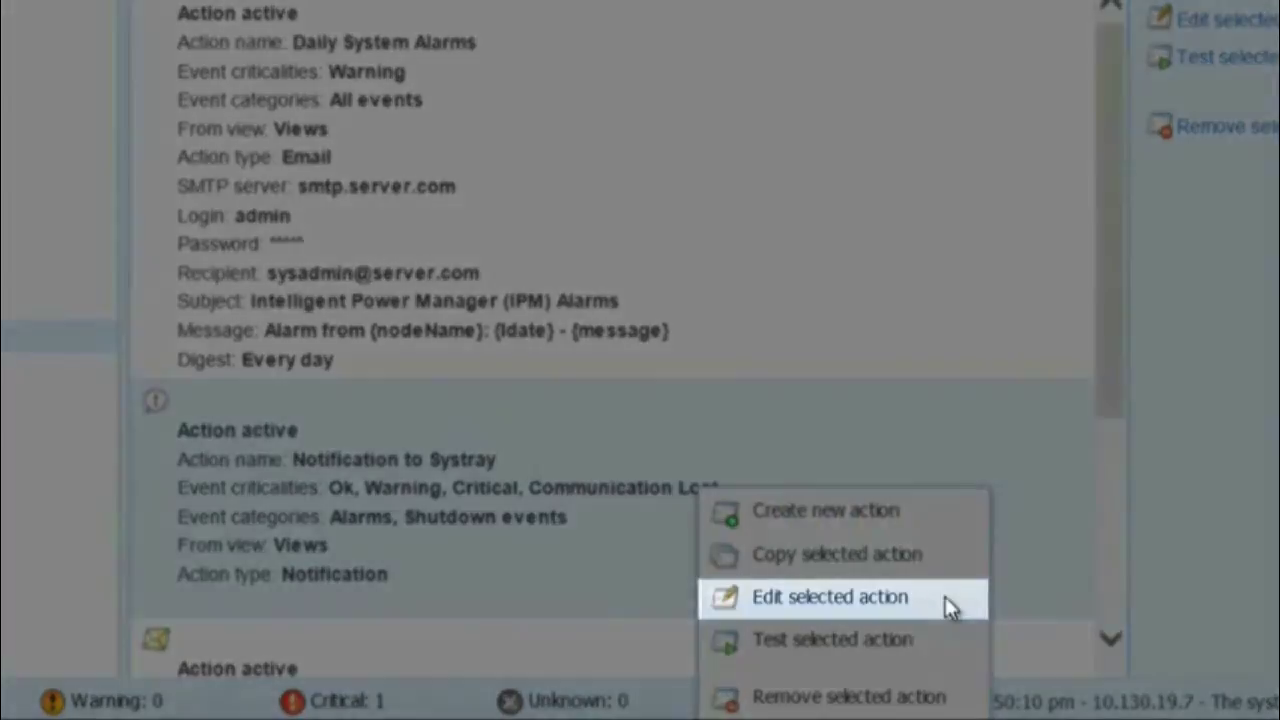
click(945, 600)
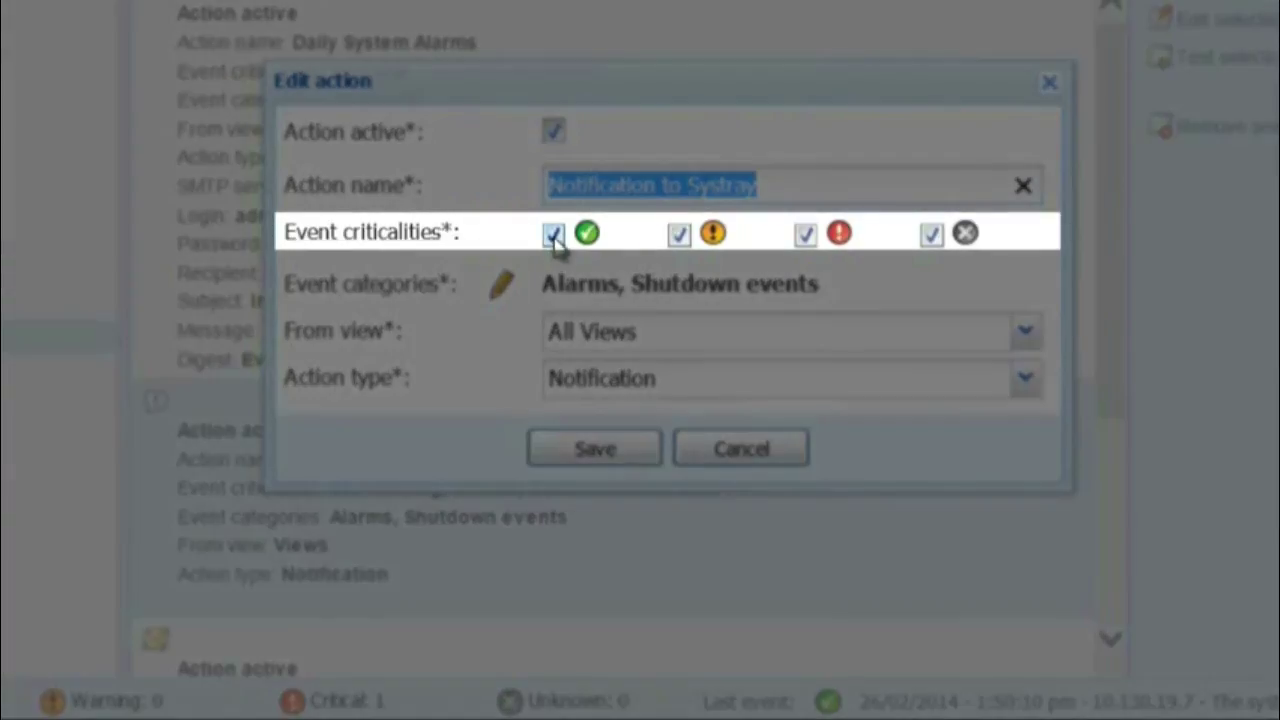
click(553, 236)
click(933, 237)
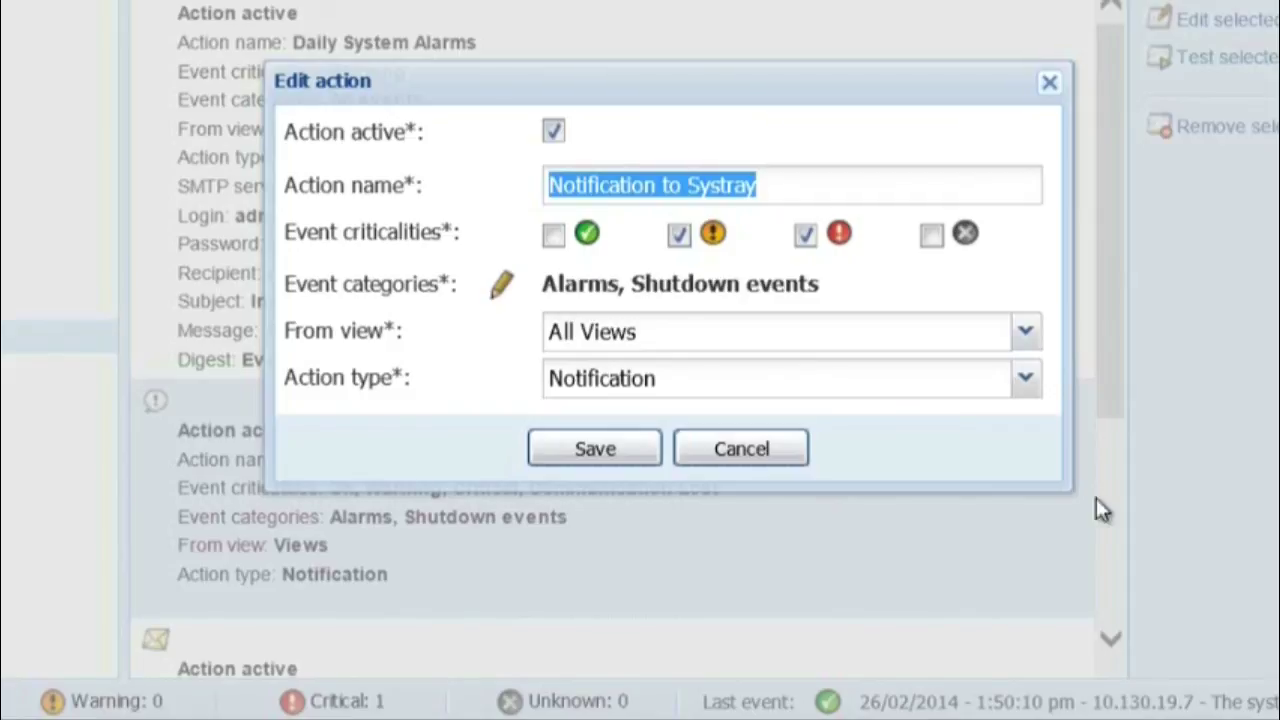
click(590, 449)
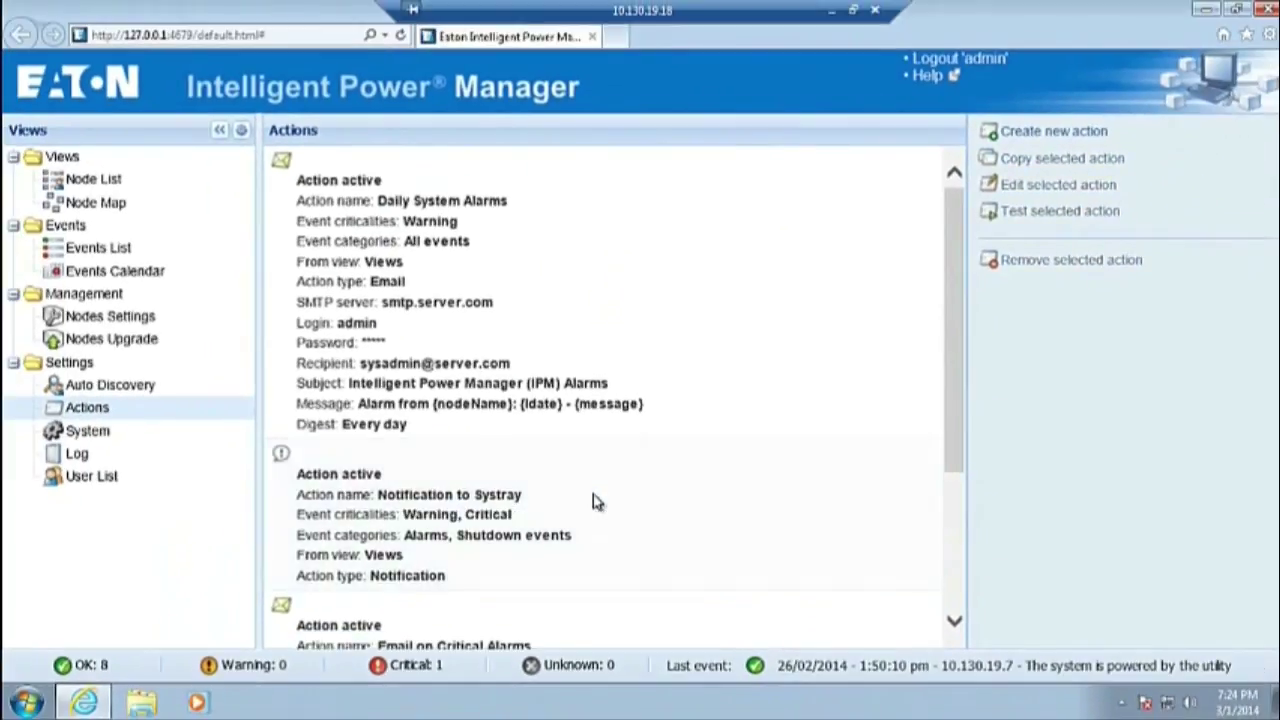